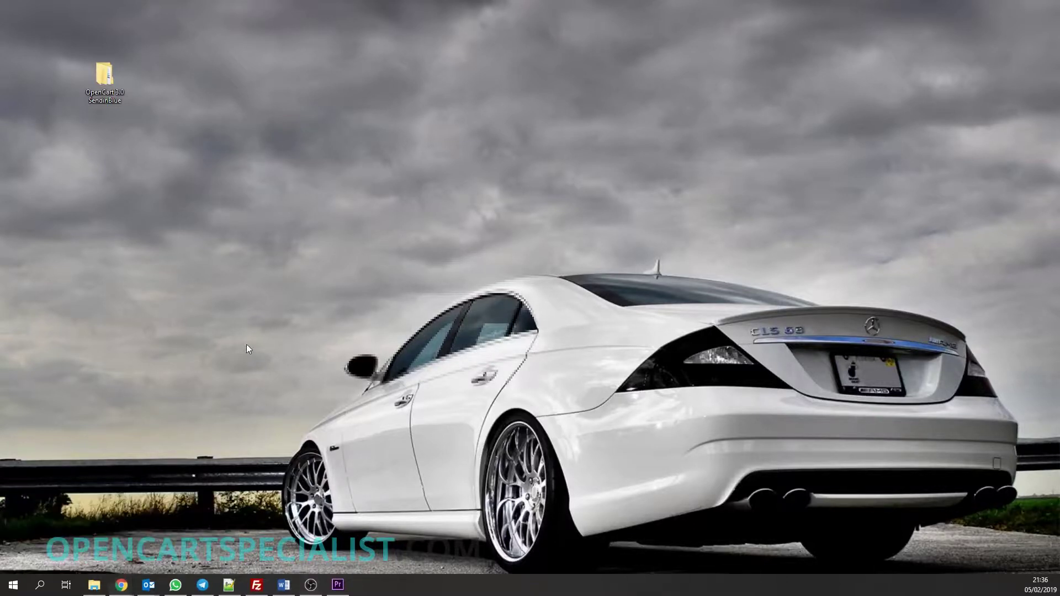
# Upload the module's five folders to the store's remote root in FileZilla, overwriting existing files
pyautogui.click(256, 584)
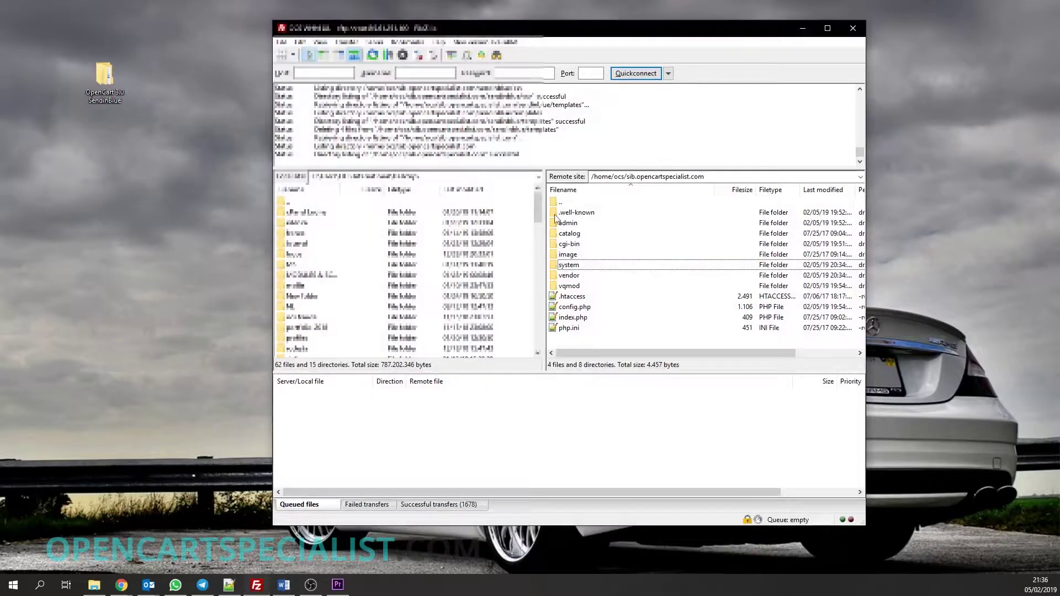
pyautogui.doubleClick(108, 77)
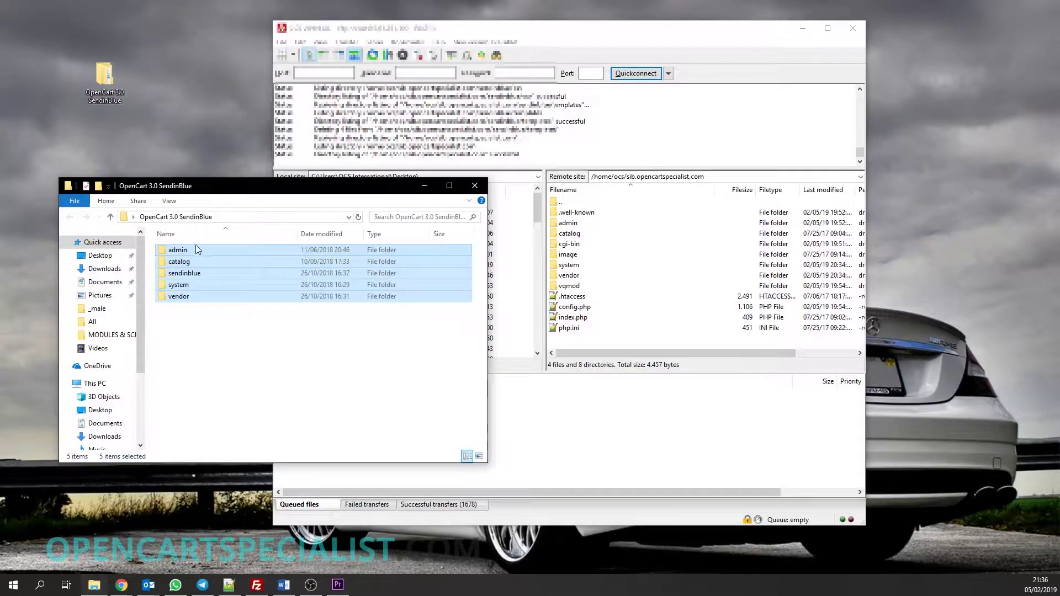
pyautogui.moveTo(173, 253); pyautogui.dragTo(440, 267)
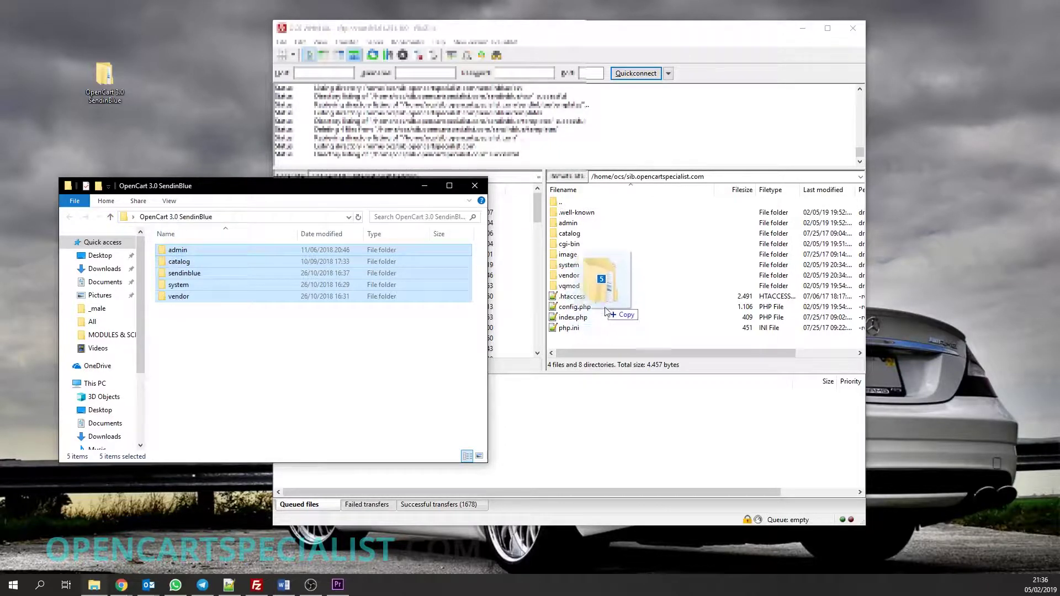
pyautogui.moveTo(440, 267); pyautogui.dragTo(610, 287)
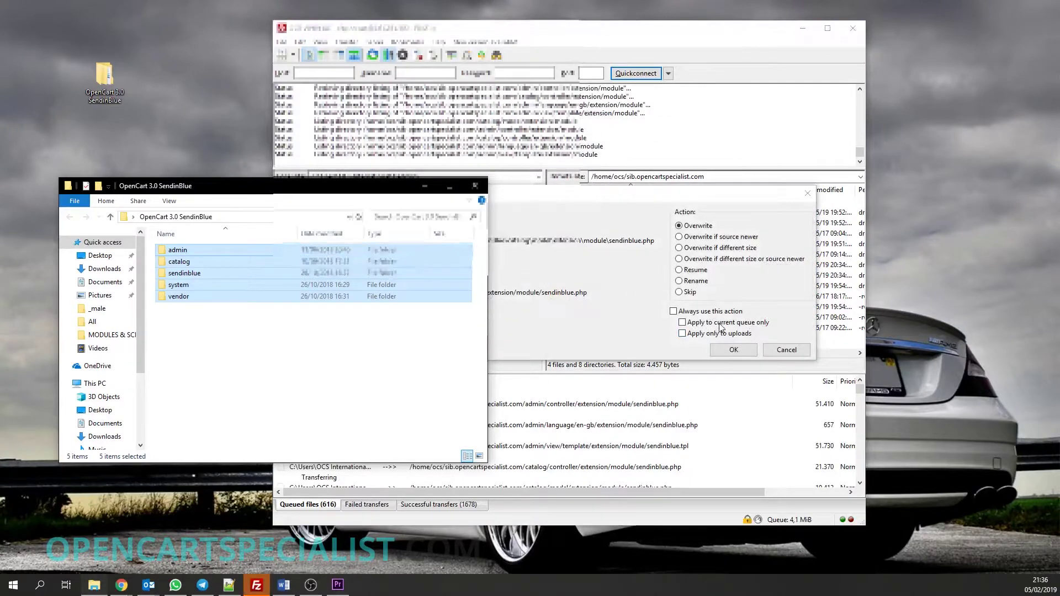
pyautogui.click(733, 348)
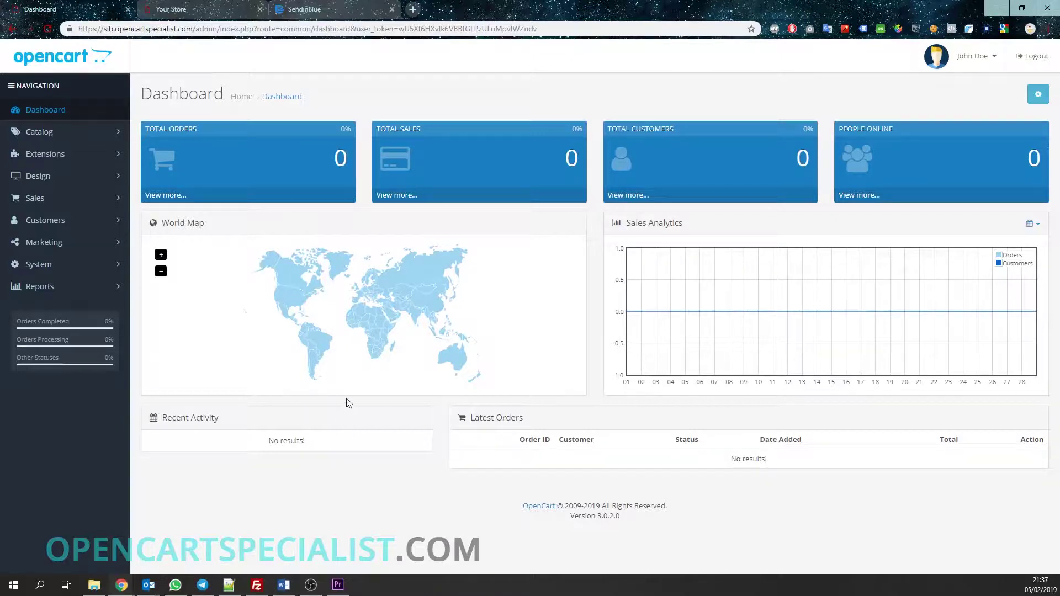
# Show the Modules list under Extensions > Extensions
pyautogui.click(53, 155)
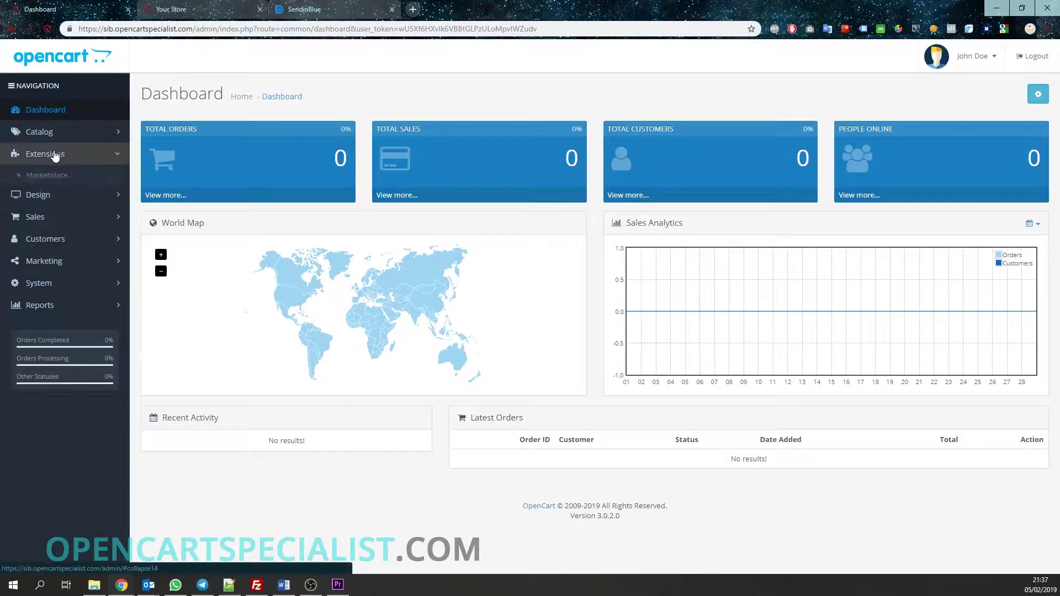
pyautogui.click(40, 218)
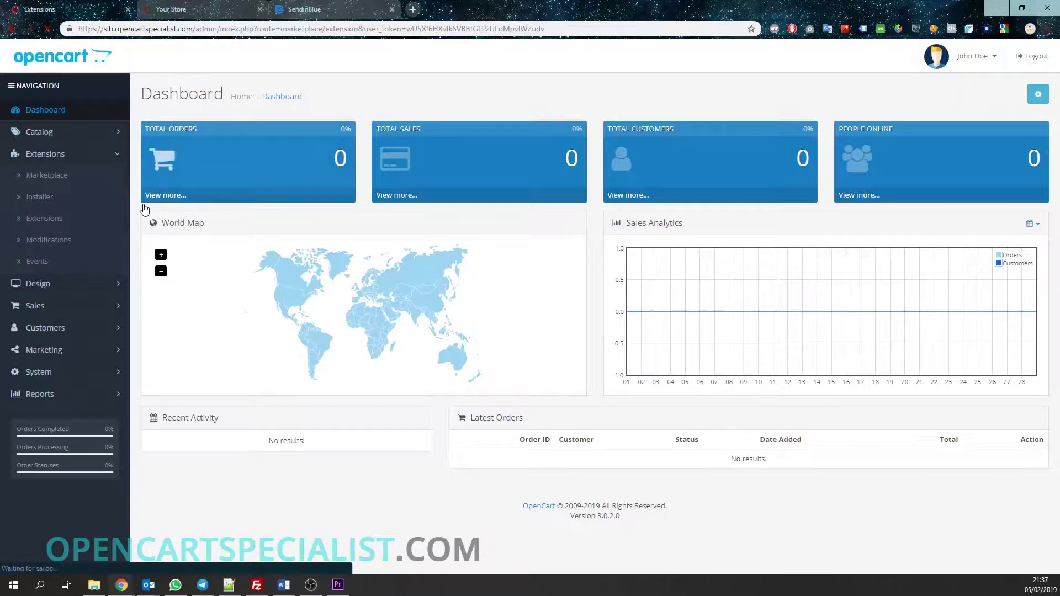
pyautogui.click(253, 205)
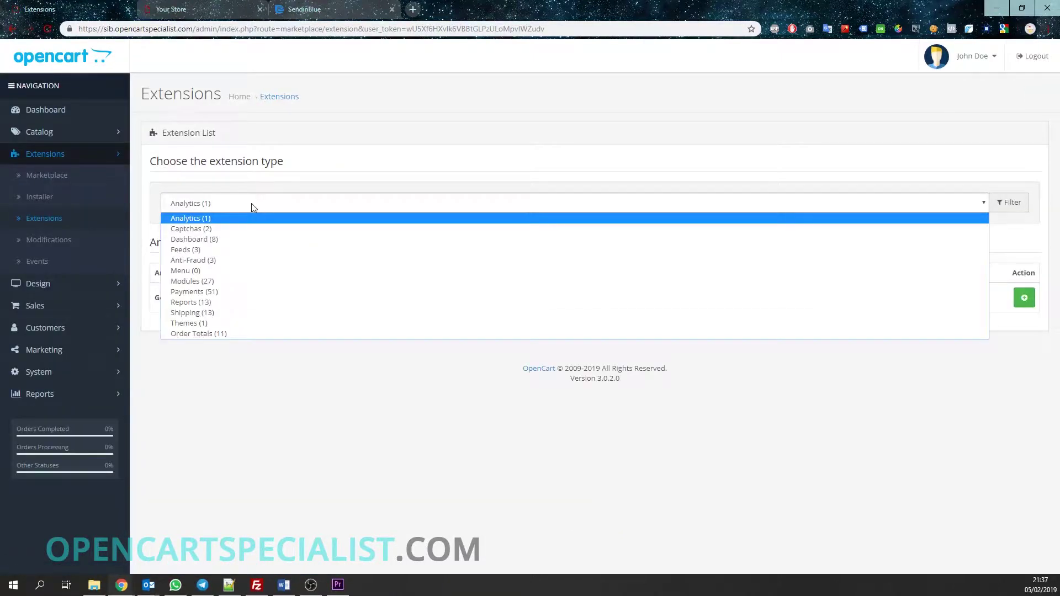
pyautogui.click(199, 281)
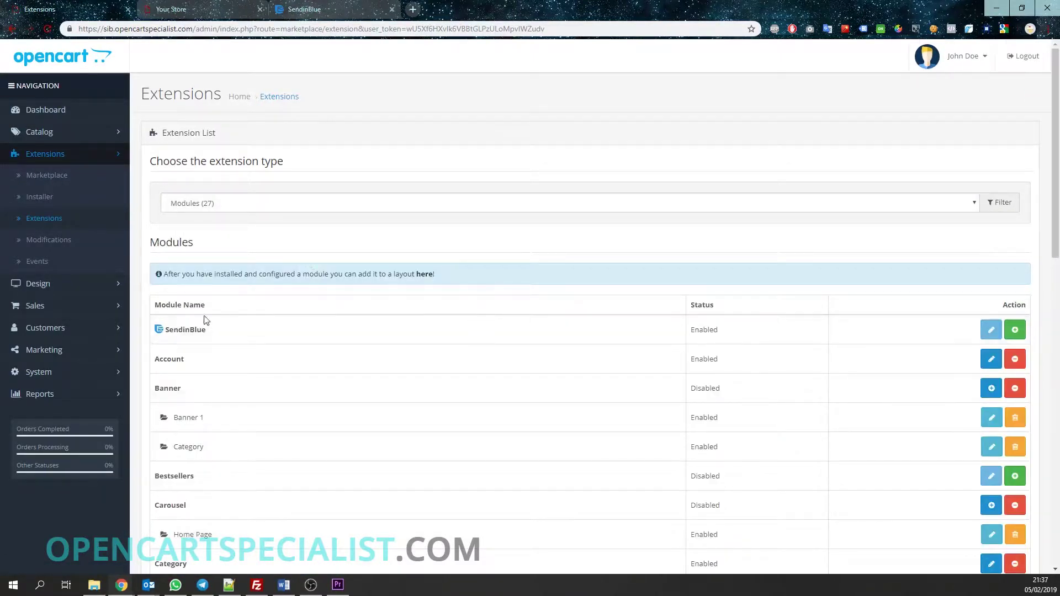
# Install the SendinBlue module and go to its settings page
pyautogui.click(1015, 330)
pyautogui.click(991, 365)
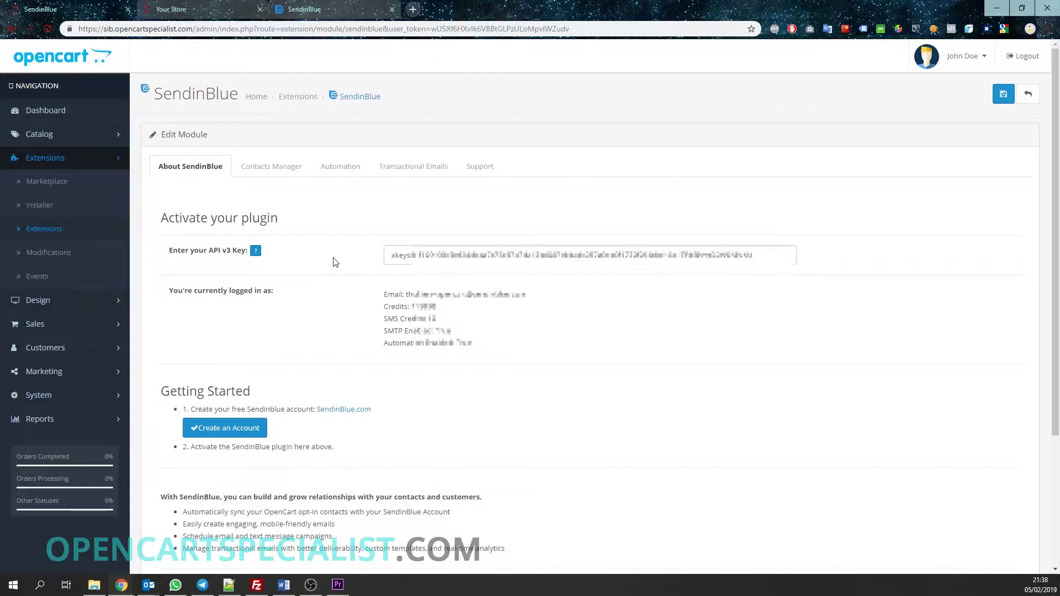
# Copy the v3 API key from the SendinBlue account's SMTP & API page
pyautogui.click(338, 9)
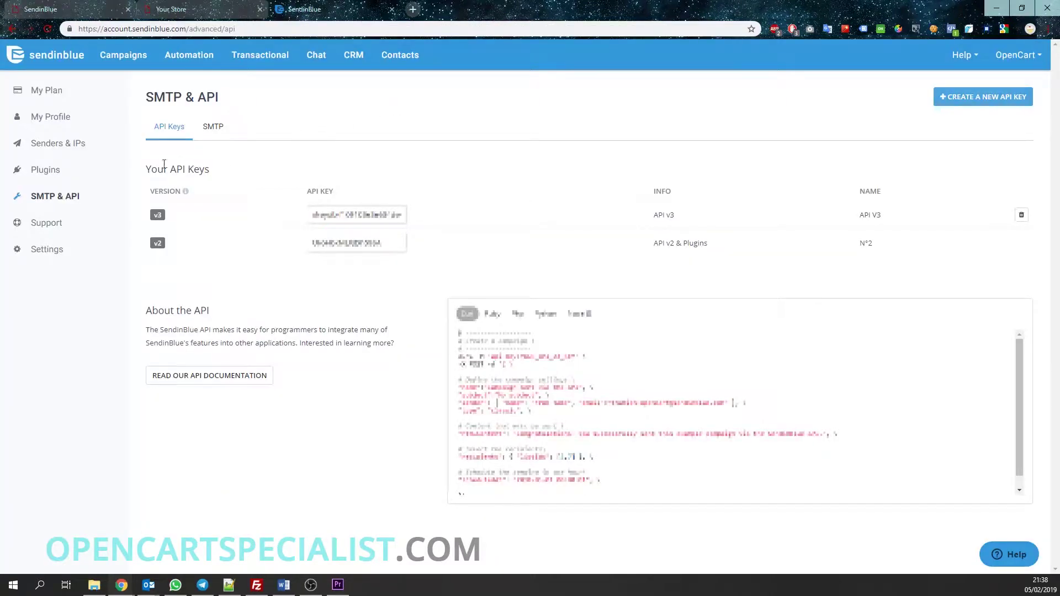
pyautogui.click(994, 60)
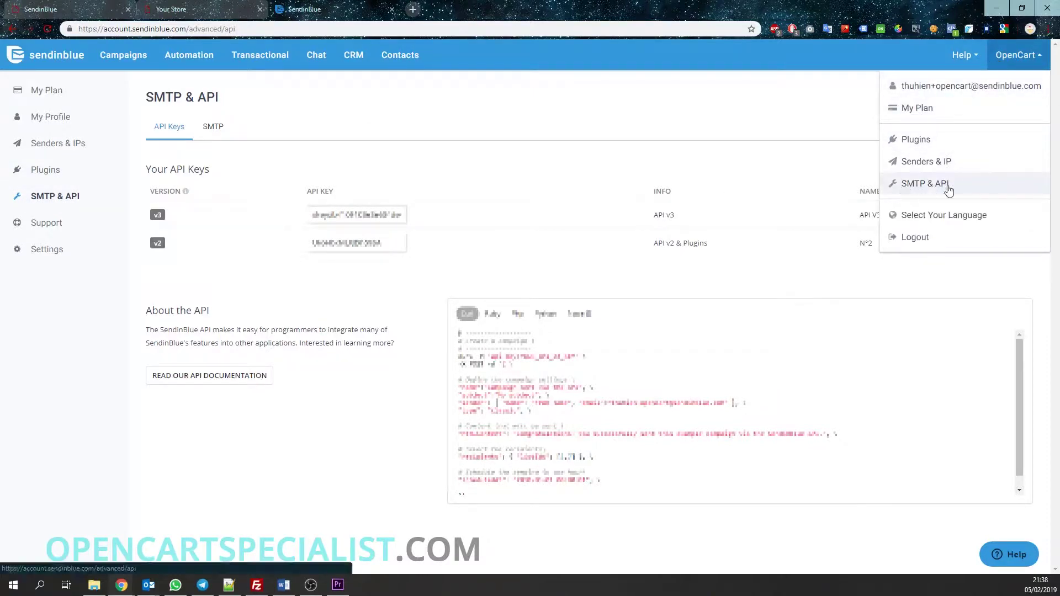
pyautogui.click(369, 217)
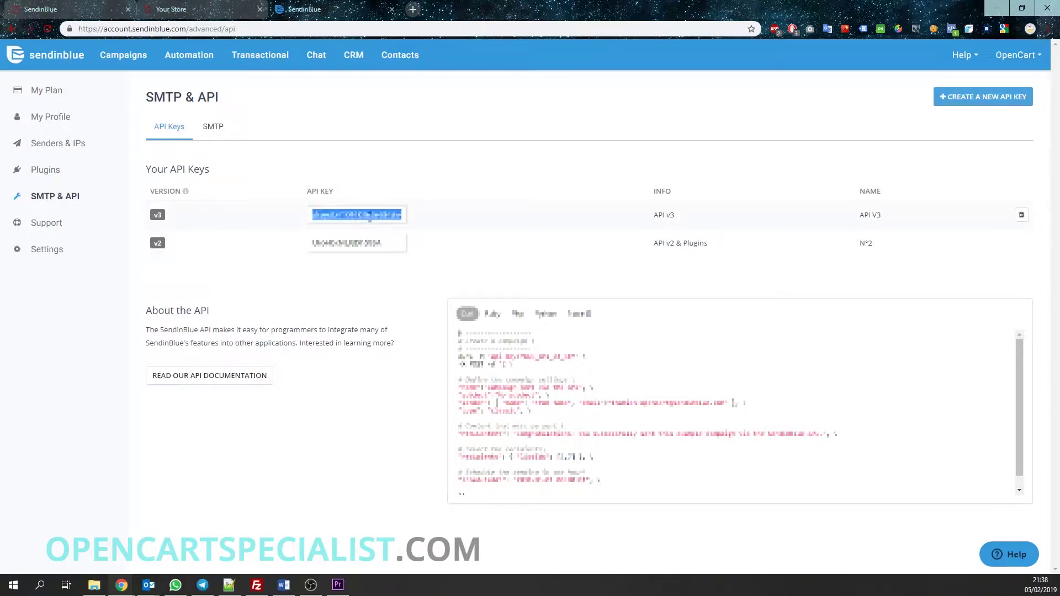
pyautogui.click(223, 12)
# Replace the module's API v3 key field contents with the copied key
pyautogui.click(304, 9)
pyautogui.click(489, 258)
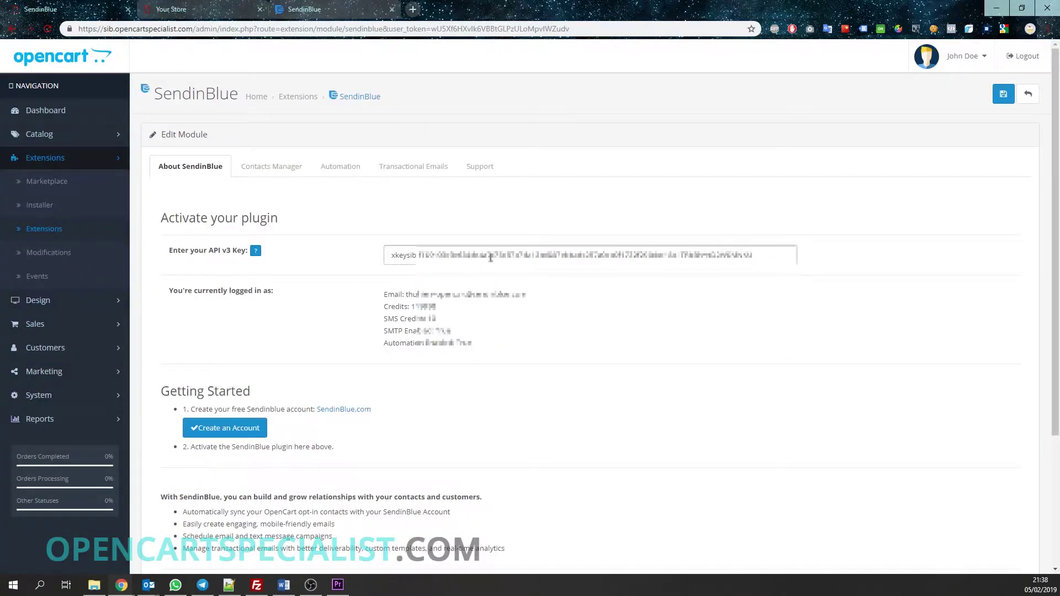
pyautogui.hotkey('ctrl', 'a')
pyautogui.hotkey('ctrl', 'v')
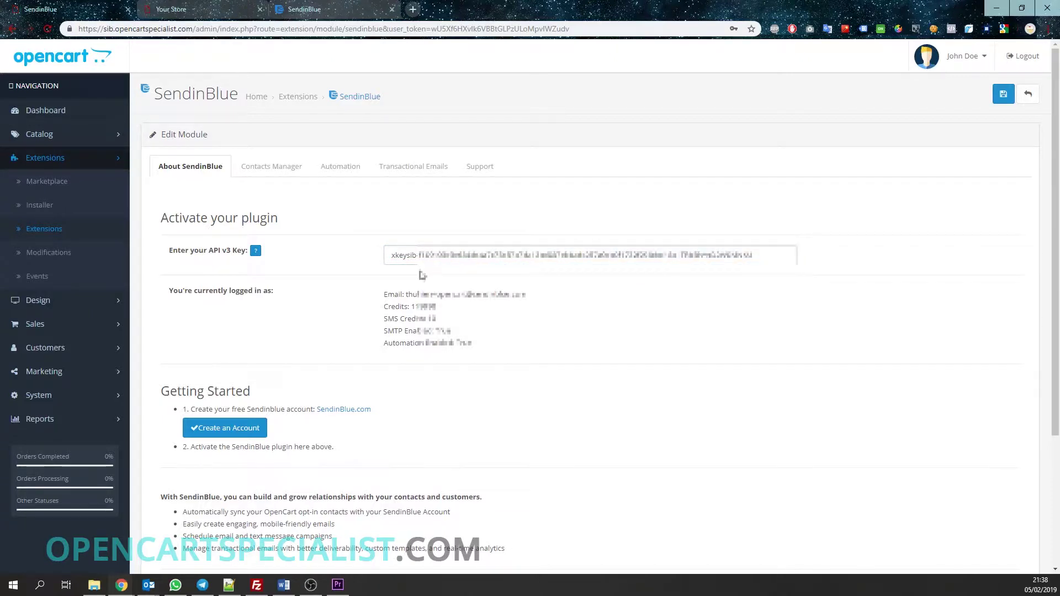
pyautogui.click(388, 255)
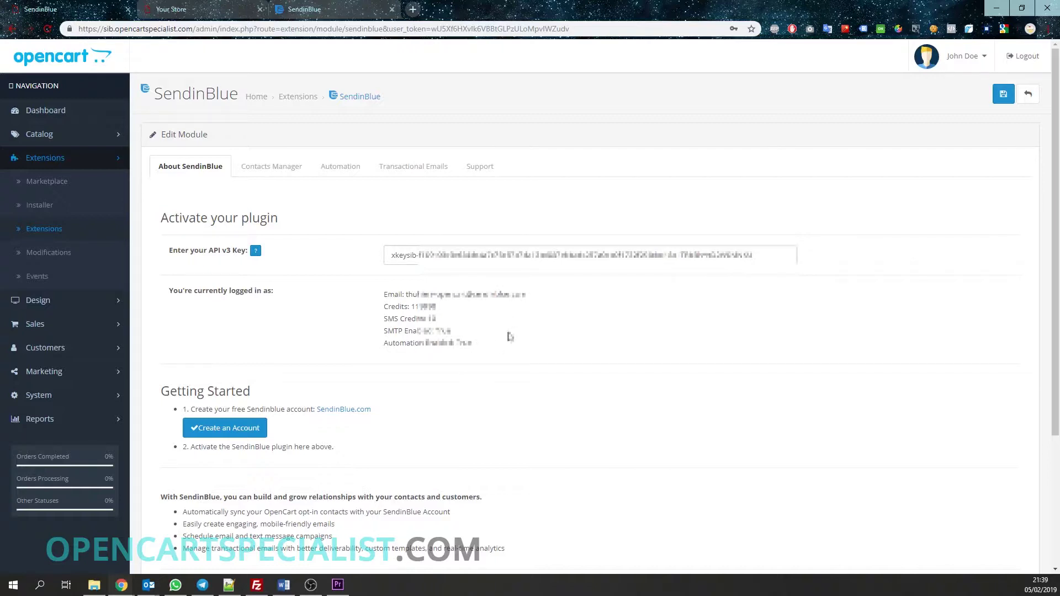
# Turn on SendinBlue contact management in Contacts Manager, leaving fax attribute mapping Disabled
pyautogui.click(270, 168)
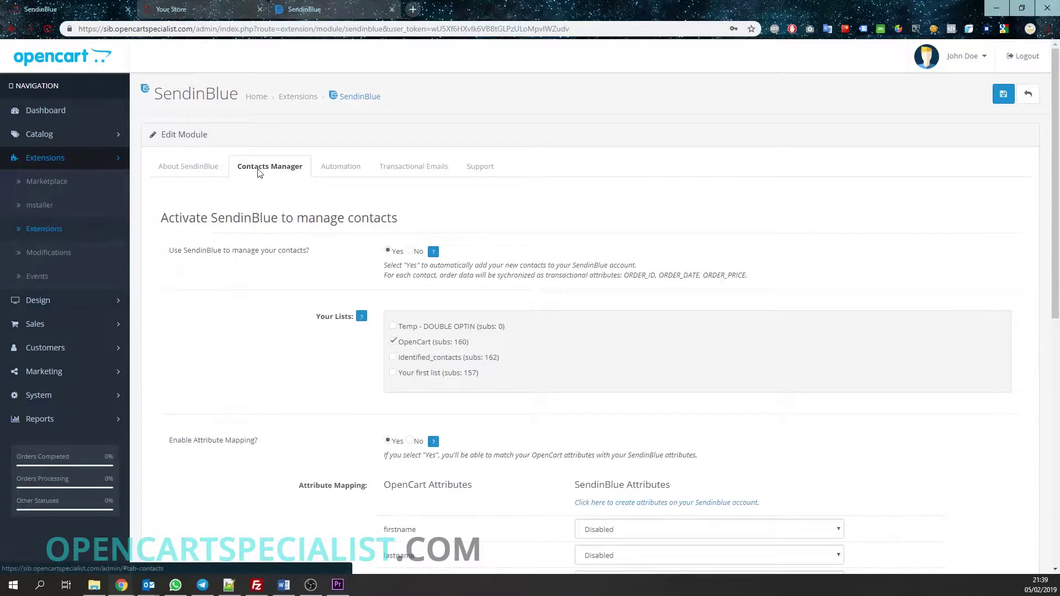
pyautogui.click(409, 252)
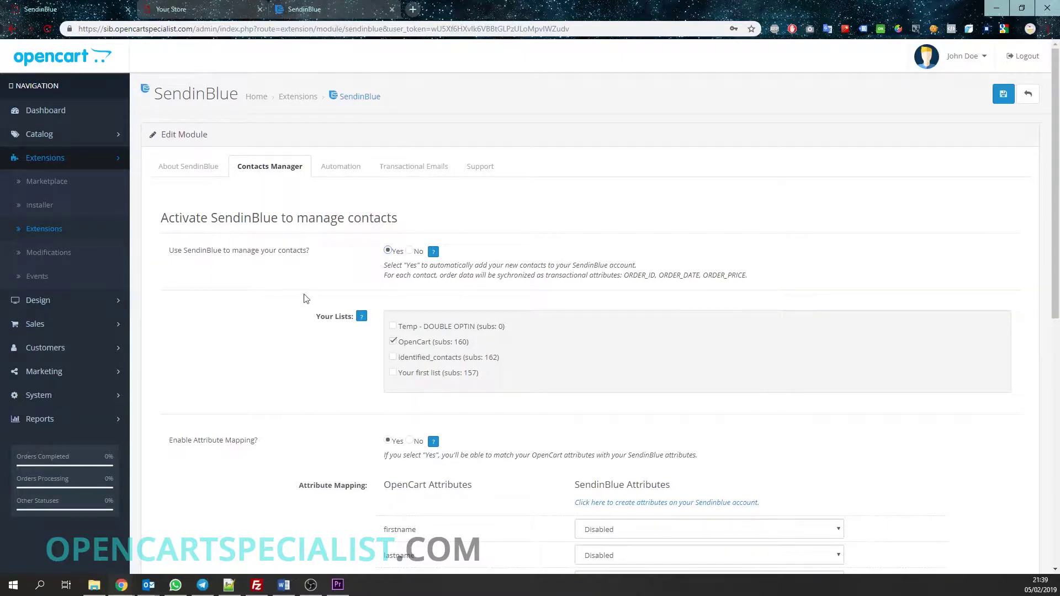
pyautogui.scroll(-3, 304, 298)
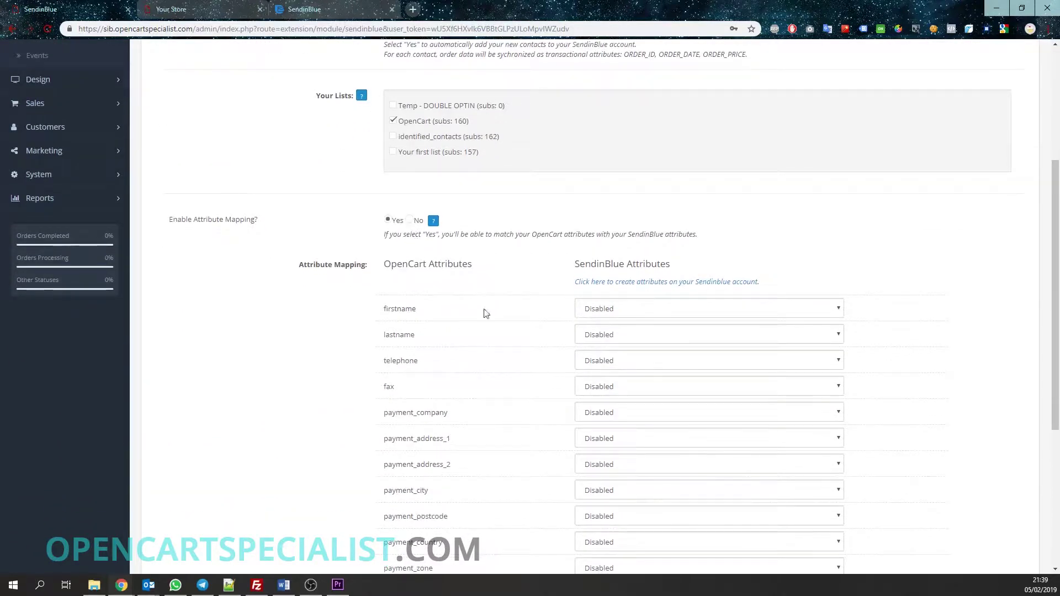
pyautogui.scroll(-1, 454, 235)
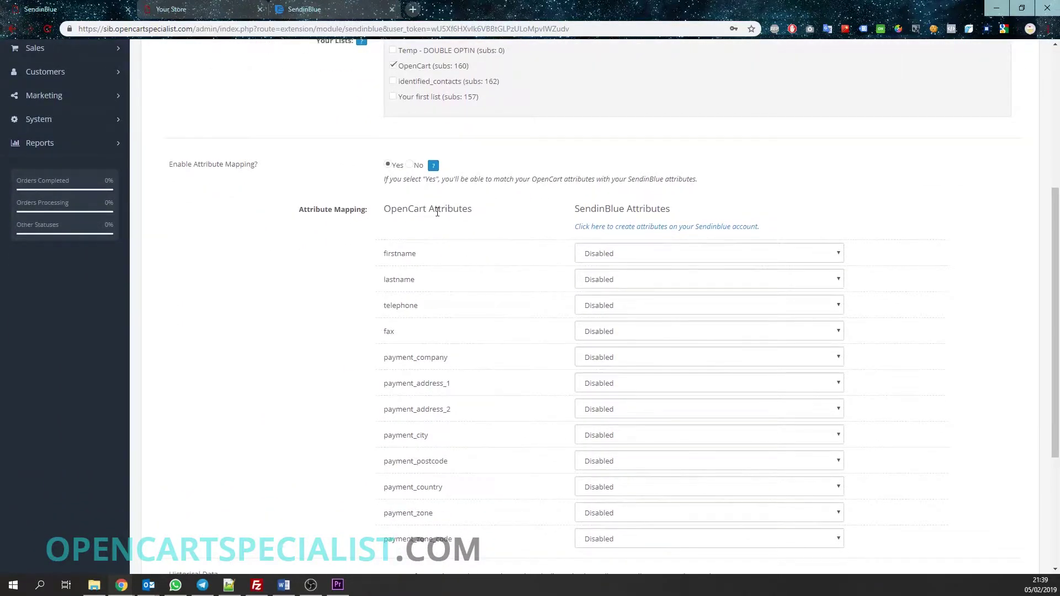
pyautogui.scroll(-2, 406, 274)
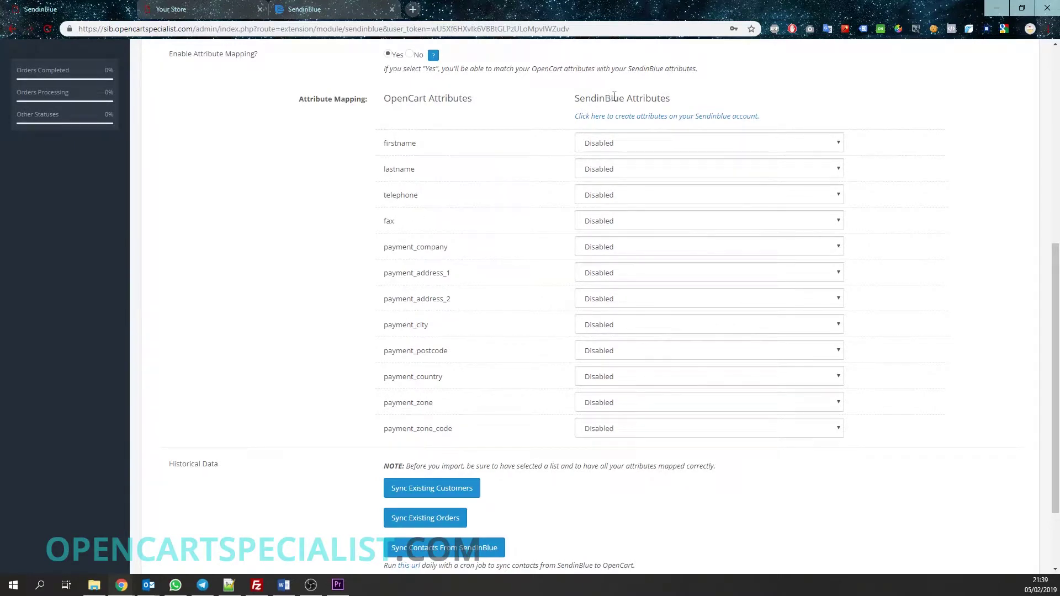
pyautogui.click(614, 220)
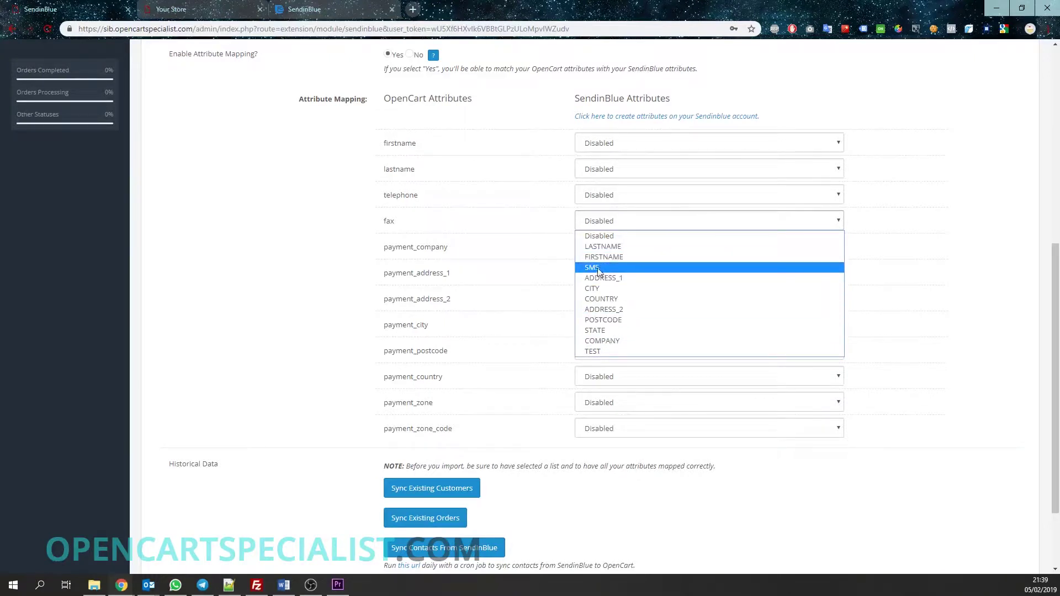
pyautogui.click(933, 269)
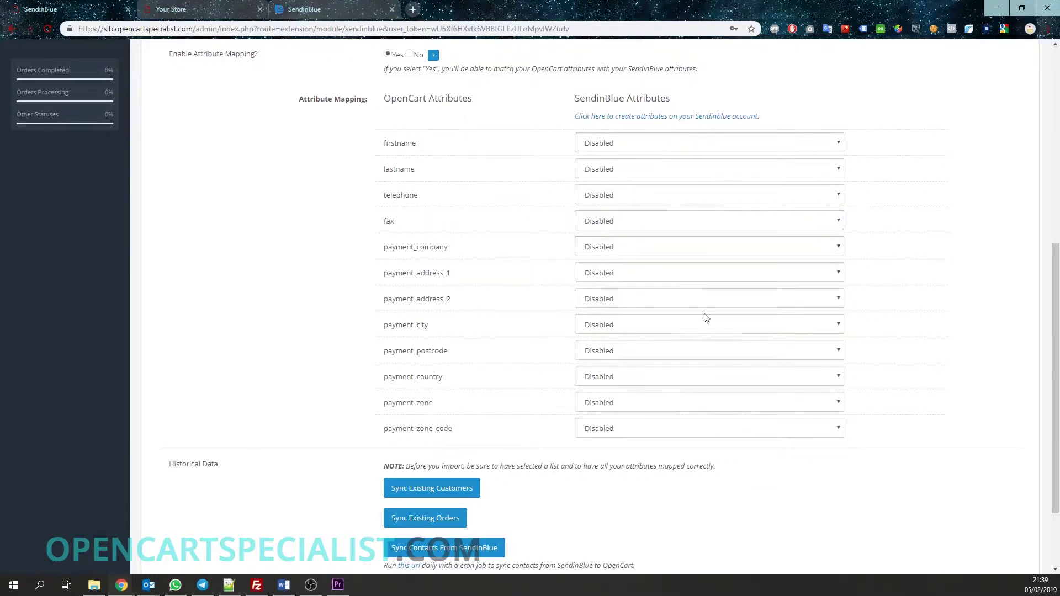
pyautogui.scroll(-2, 705, 318)
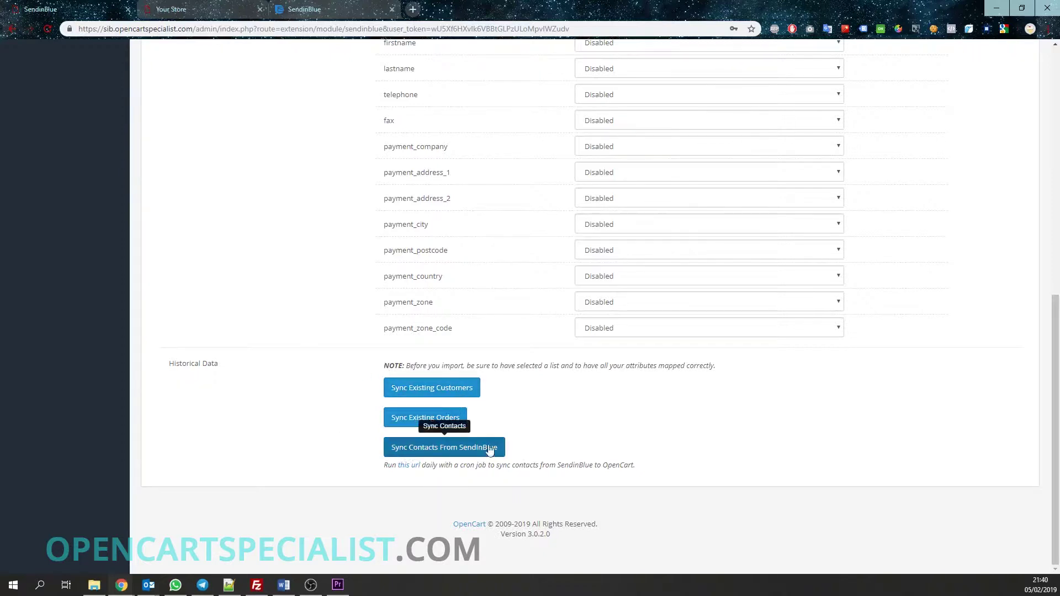
pyautogui.scroll(6, 516, 453)
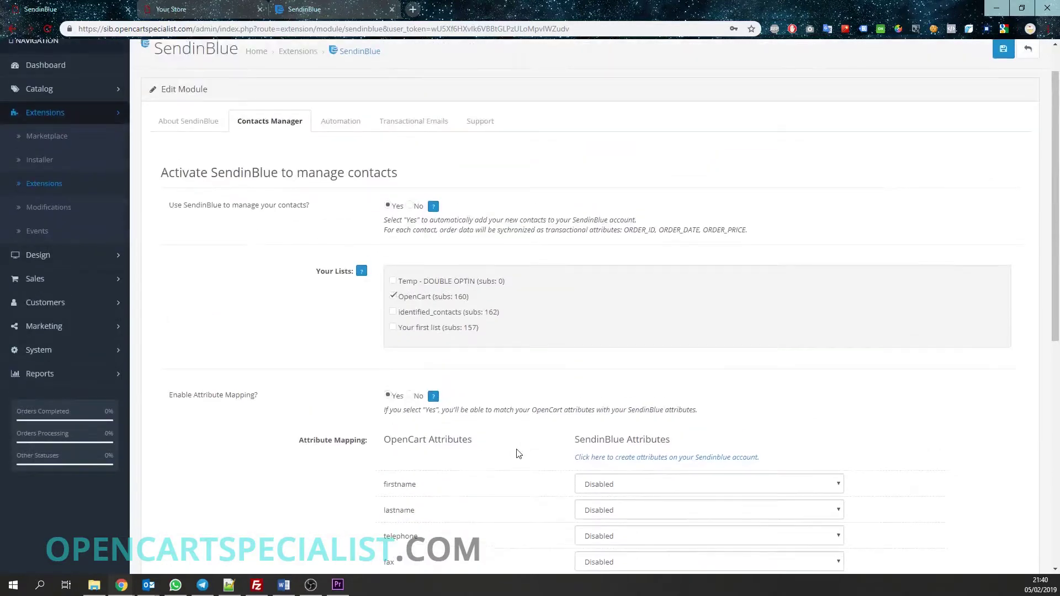
pyautogui.scroll(1, 517, 452)
pyautogui.click(339, 169)
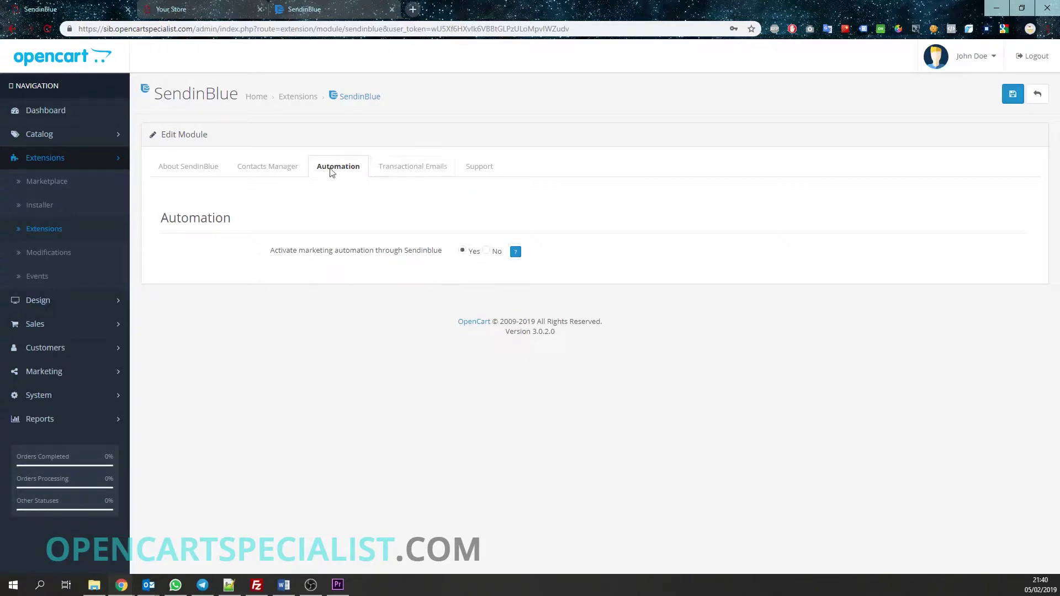
# Paste the clipboard into the SMTP password field on the Transactional Emails settings
pyautogui.click(394, 168)
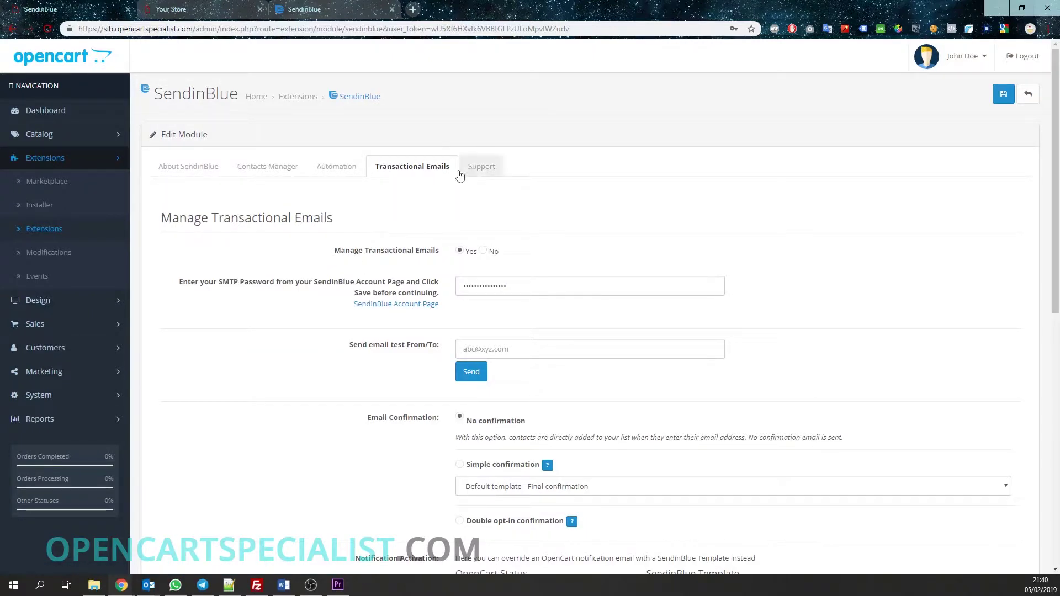
pyautogui.click(508, 282)
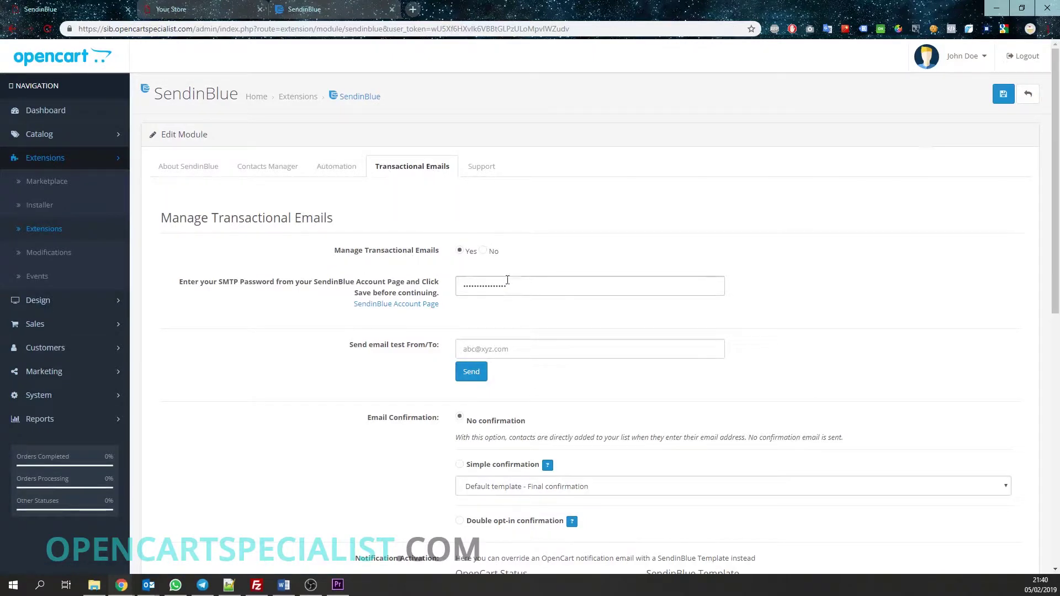
pyautogui.doubleClick(552, 283)
pyautogui.hotkey('ctrl', 'v')
# Copy the master SMTP password from SendinBlue's SMTP tab and return to the module settings
pyautogui.click(381, 207)
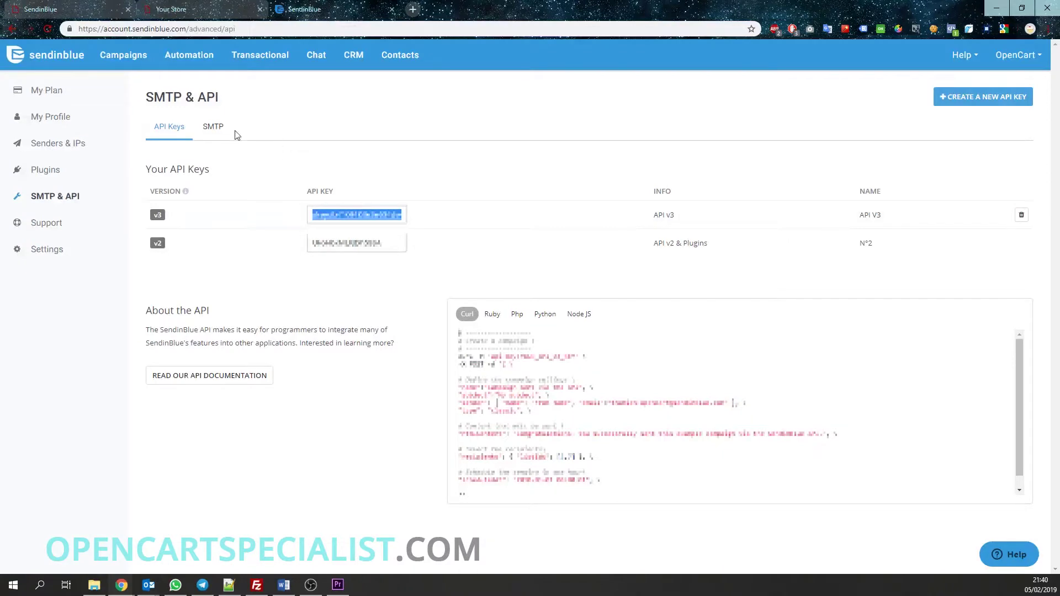
pyautogui.click(217, 131)
pyautogui.doubleClick(551, 325)
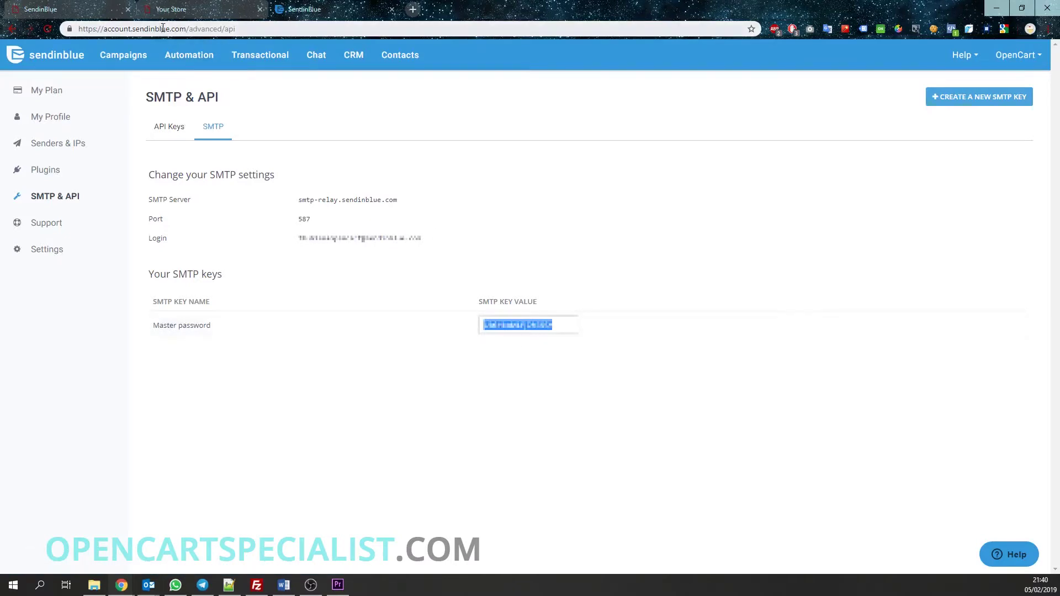
pyautogui.click(178, 9)
pyautogui.click(75, 10)
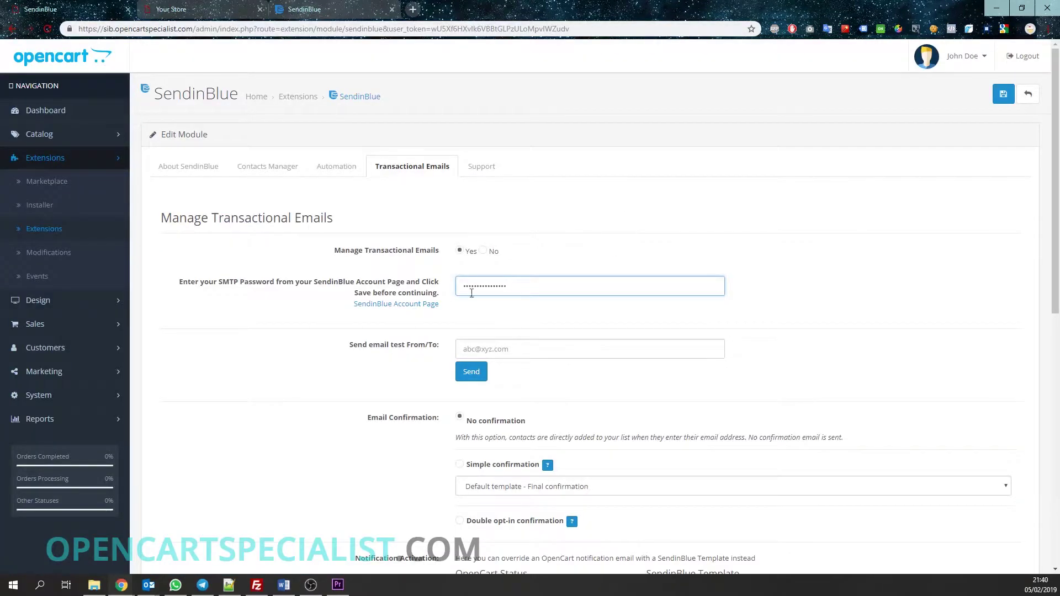
# Send a test email from the module to the store address
pyautogui.click(446, 354)
pyautogui.moveTo(349, 345); pyautogui.dragTo(405, 347)
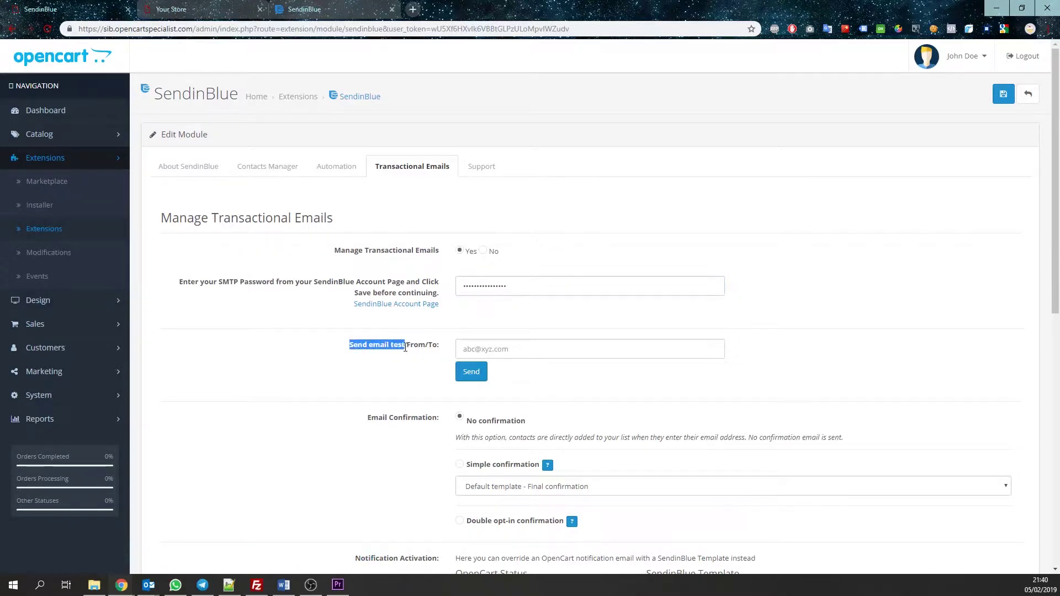
pyautogui.click(481, 349)
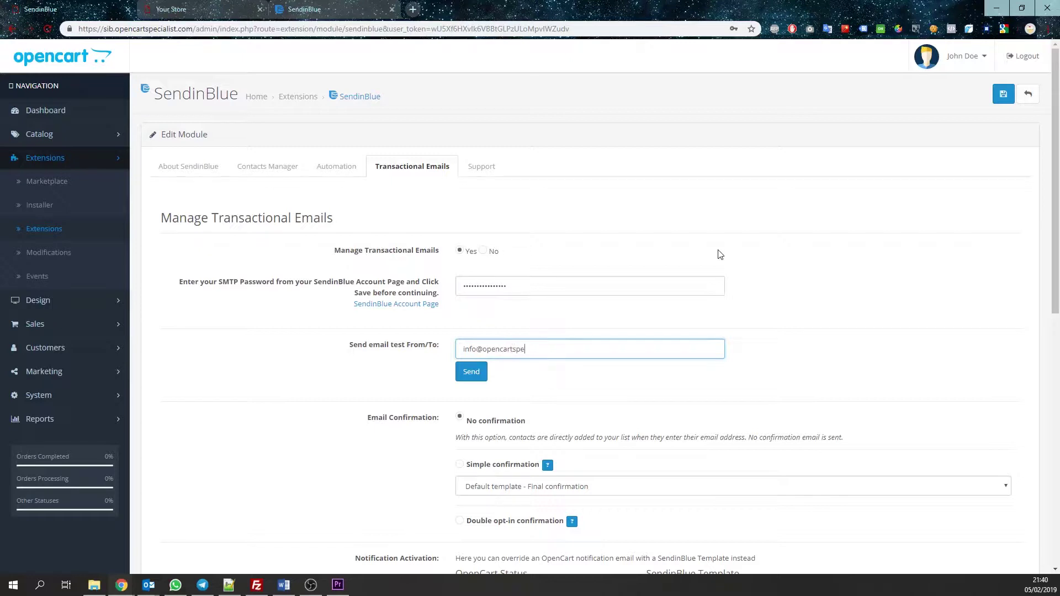
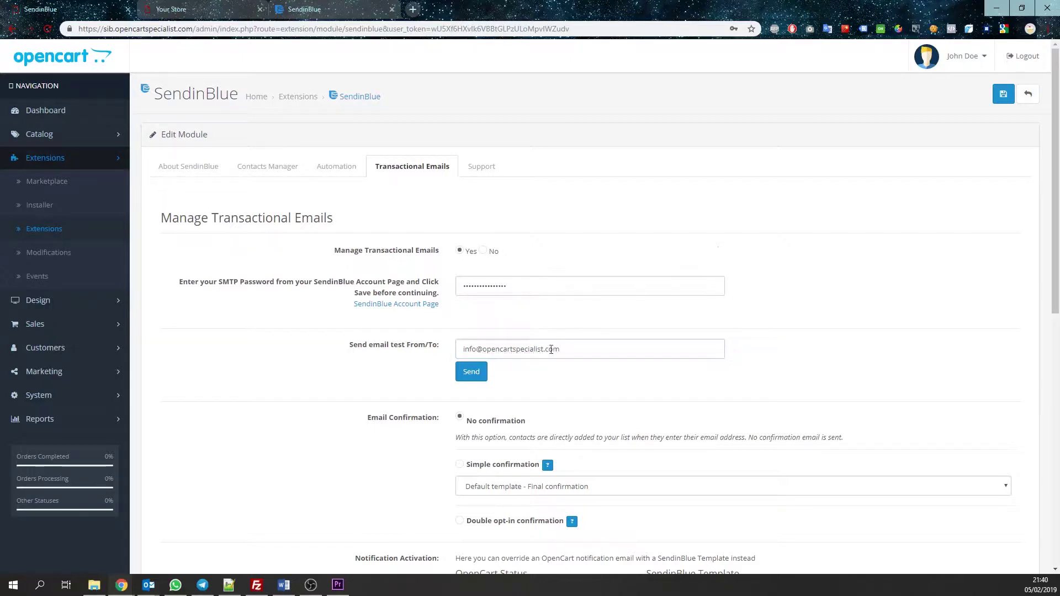
pyautogui.click(489, 375)
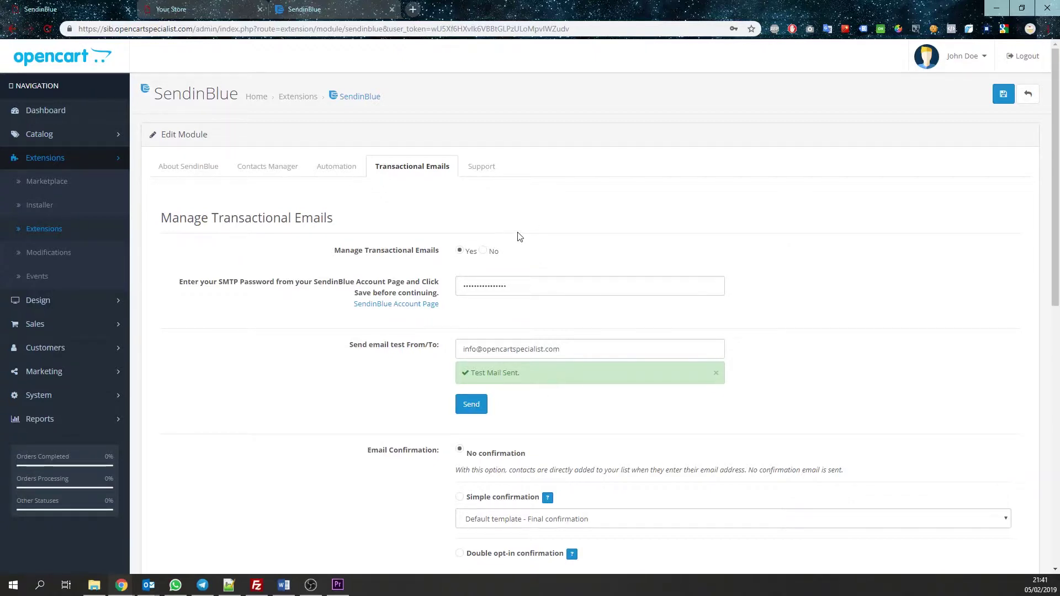
pyautogui.scroll(-2, 348, 261)
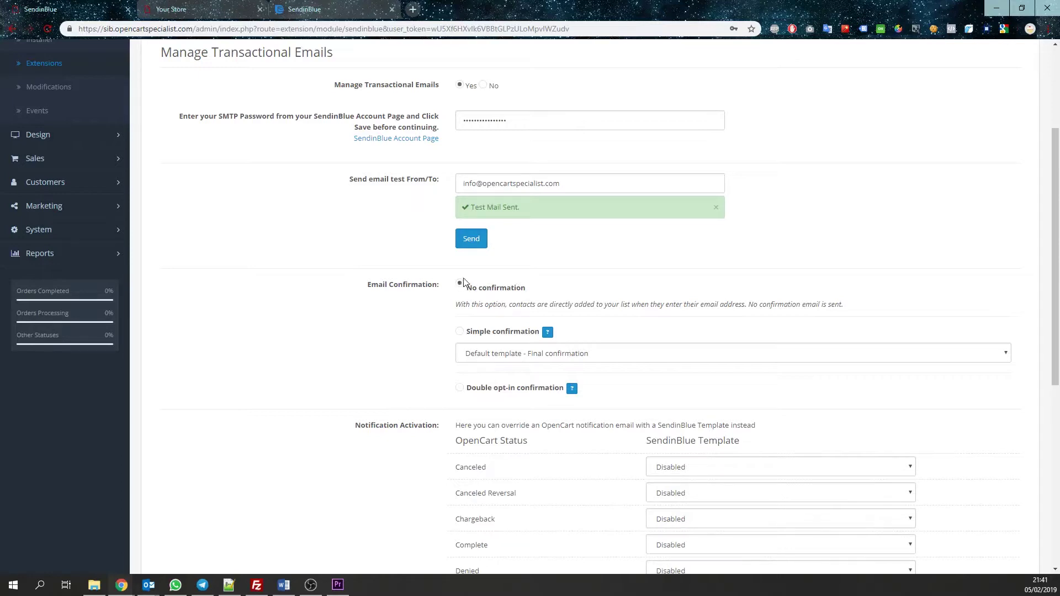
# Set simple confirmation with the Order_New template
pyautogui.click(460, 332)
pyautogui.moveTo(502, 331)
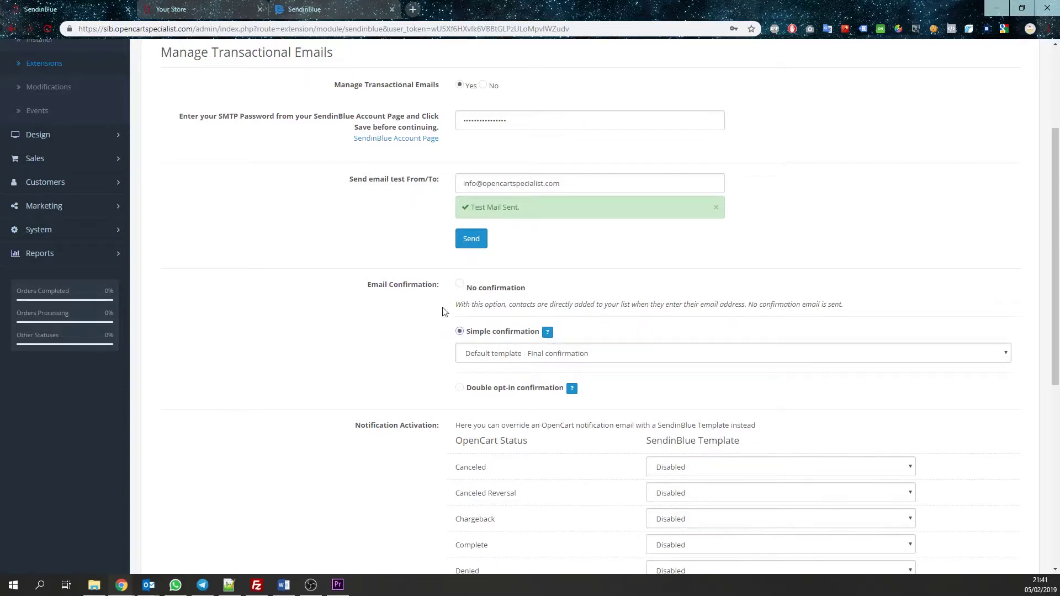
pyautogui.click(490, 356)
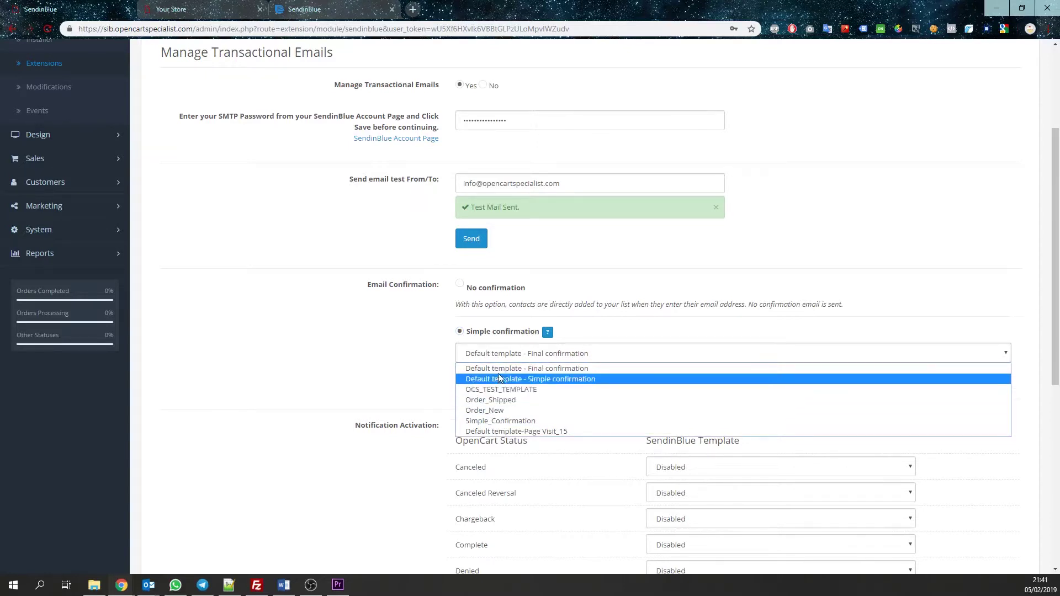
pyautogui.click(500, 411)
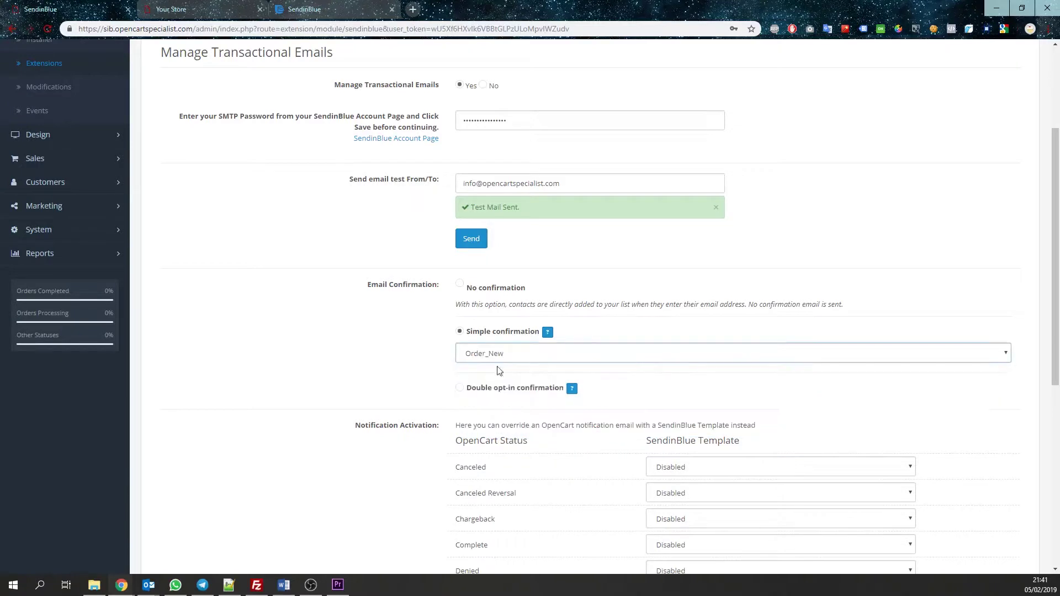
# Switch to double opt-in confirmation, keeping its default final template
pyautogui.click(404, 340)
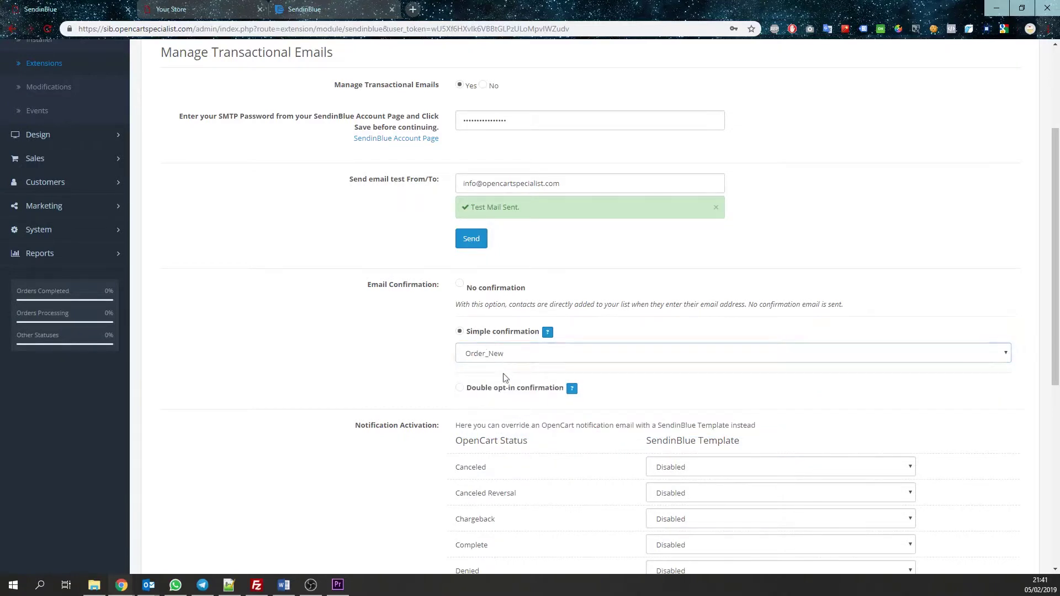
pyautogui.click(459, 390)
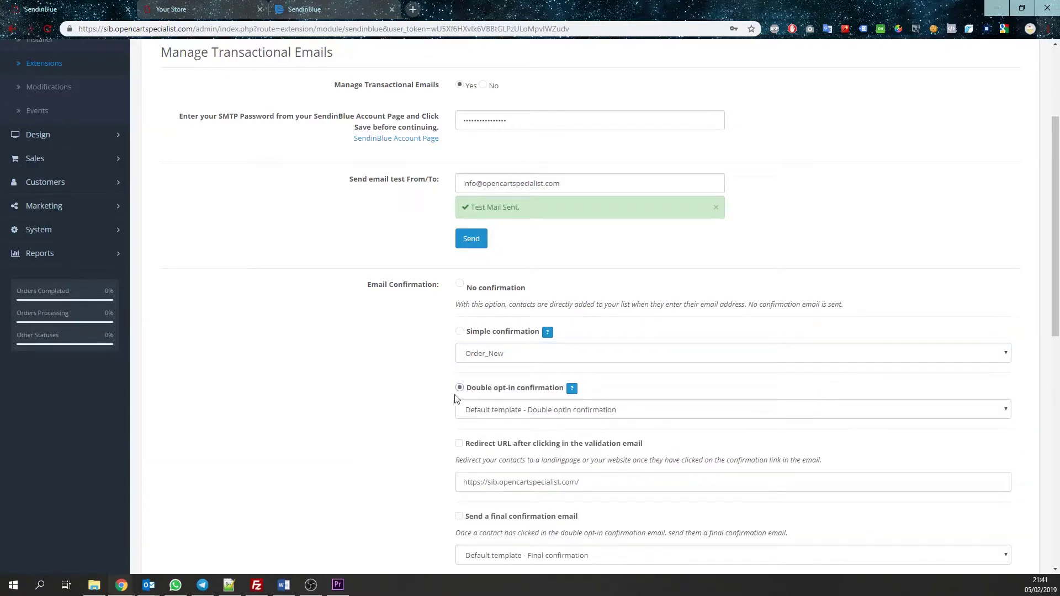
pyautogui.scroll(-1, 445, 390)
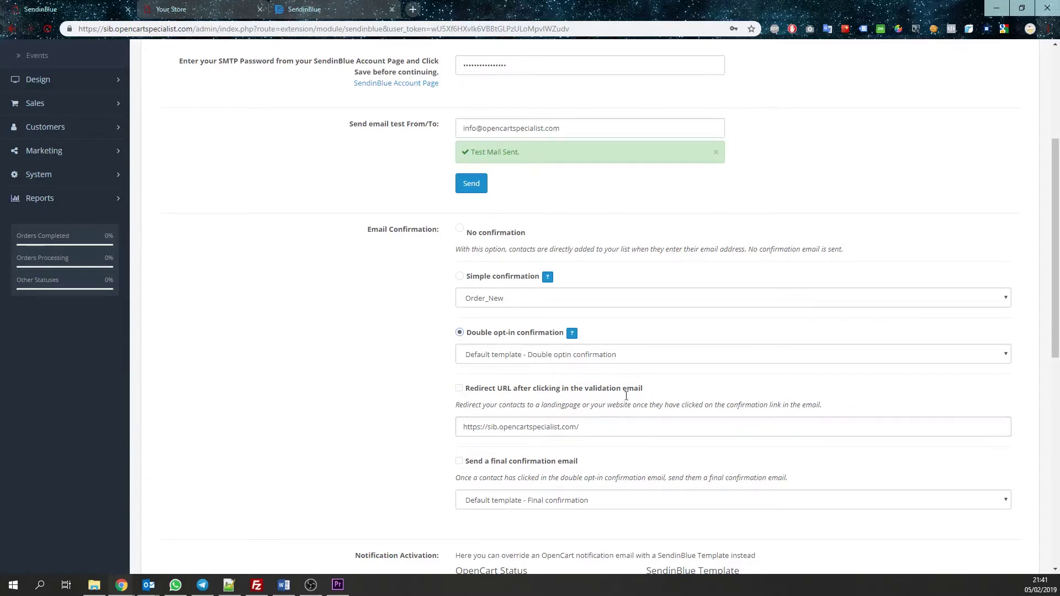
pyautogui.scroll(-1, 467, 479)
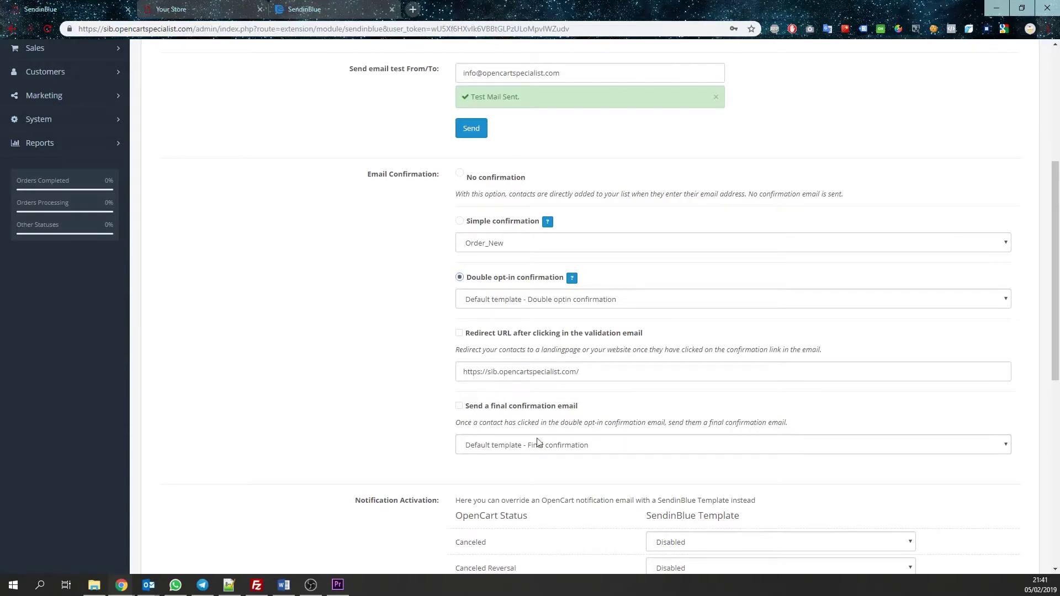
pyautogui.click(497, 447)
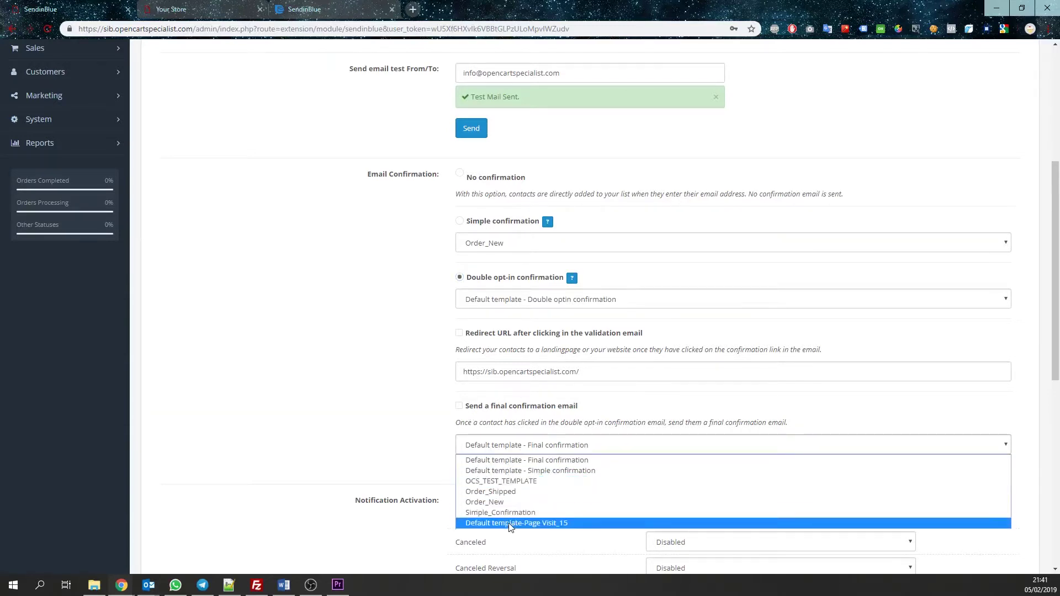
pyautogui.click(395, 433)
pyautogui.scroll(-4, 395, 434)
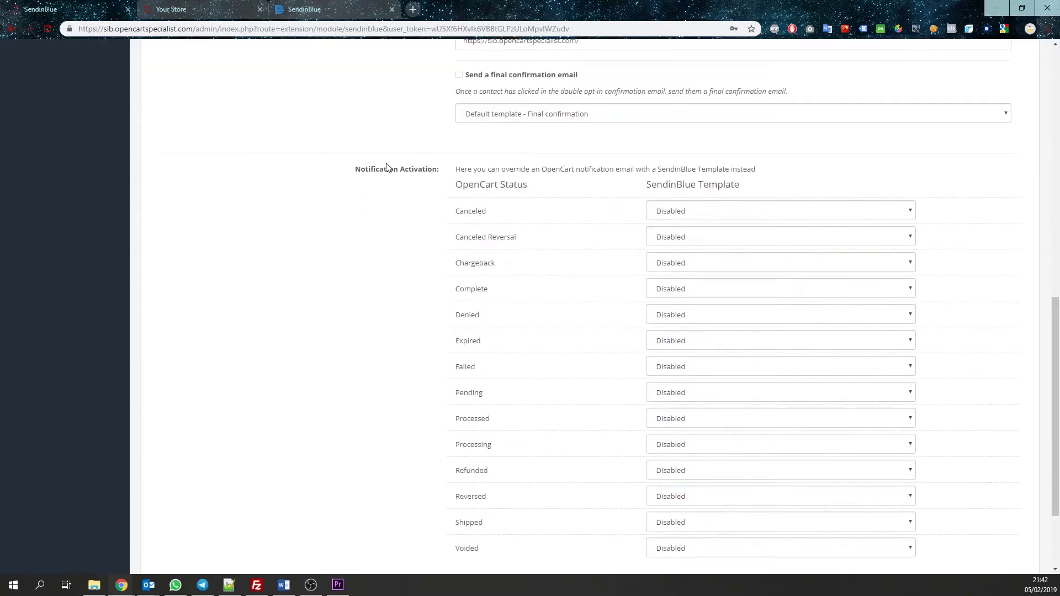
pyautogui.scroll(-1, 474, 161)
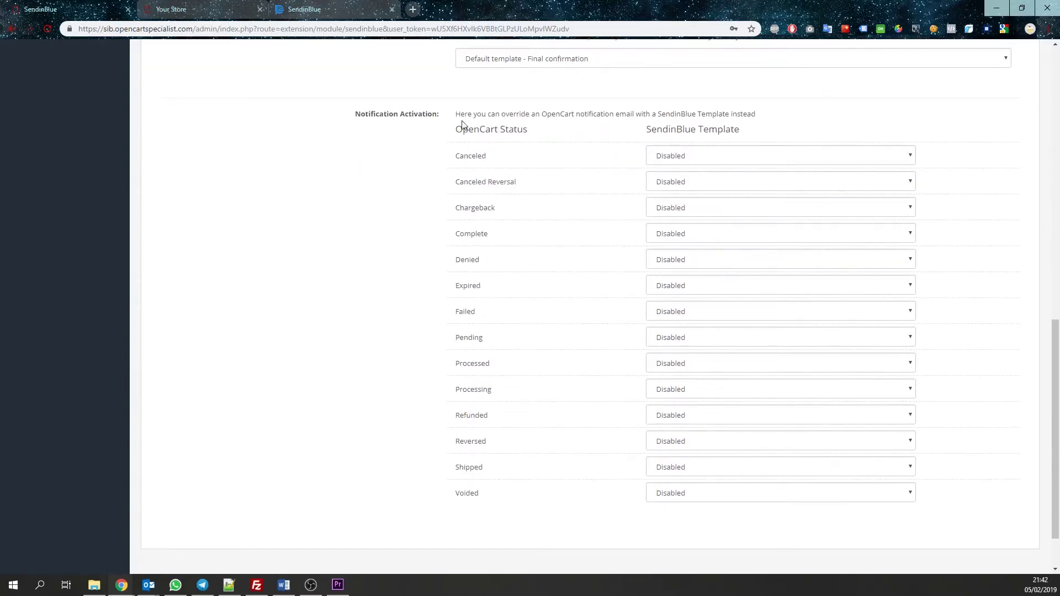
pyautogui.moveTo(456, 130); pyautogui.dragTo(537, 133)
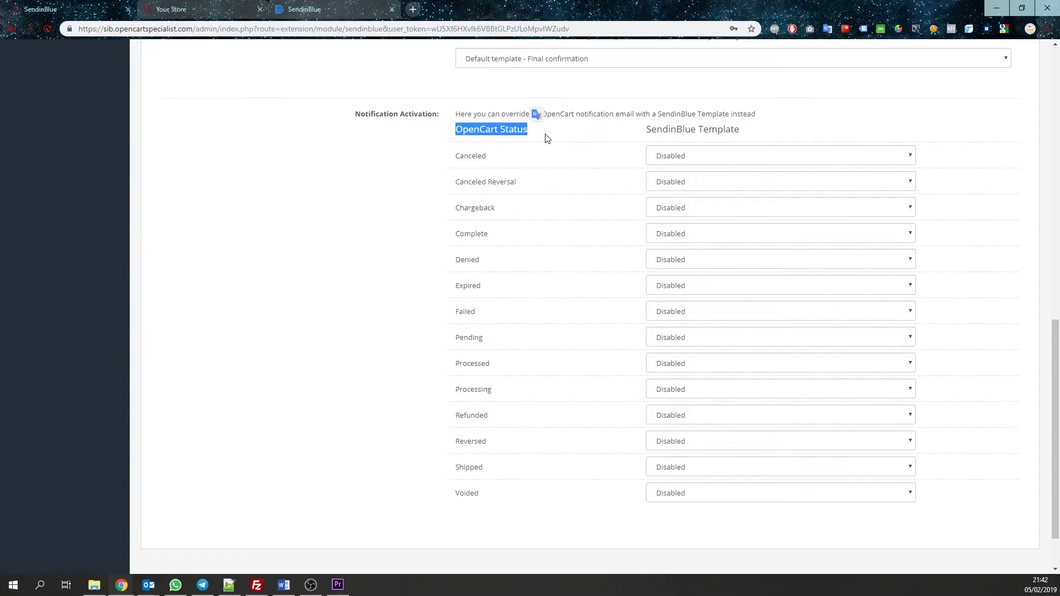
pyautogui.click(480, 129)
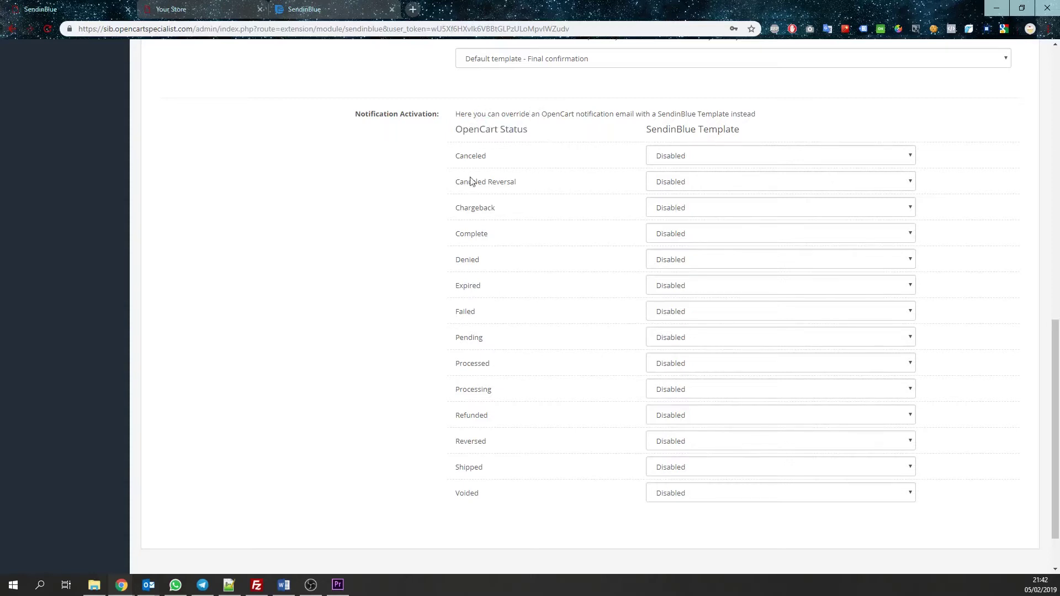
pyautogui.click(674, 232)
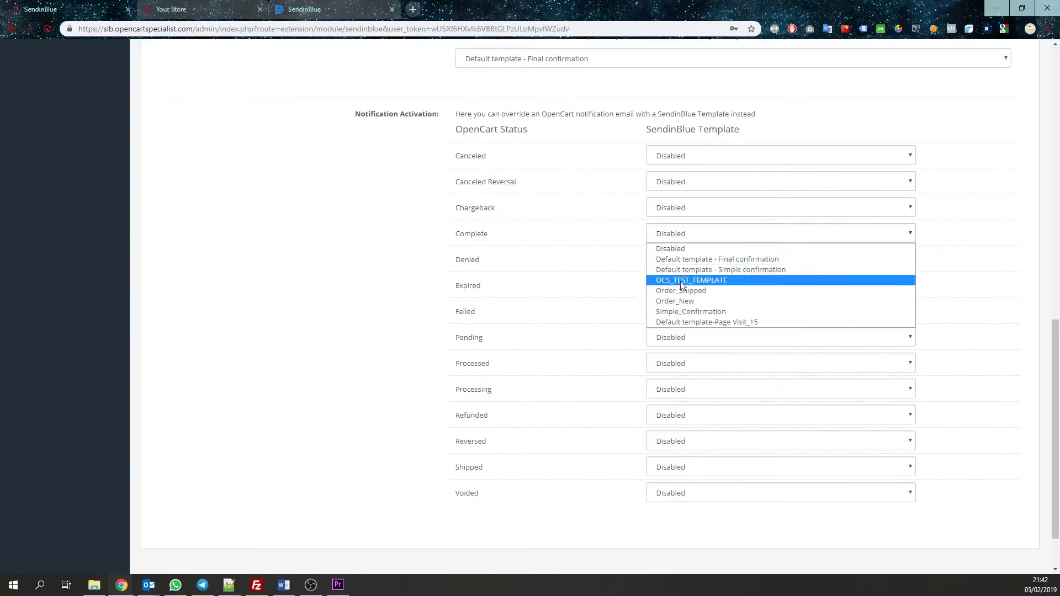
pyautogui.click(783, 128)
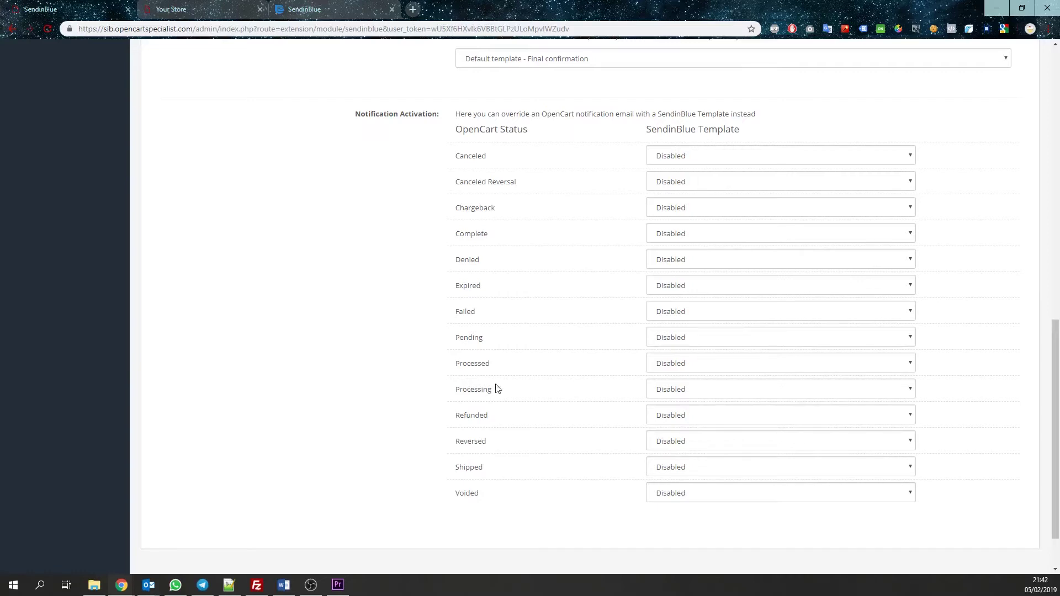
pyautogui.click(714, 362)
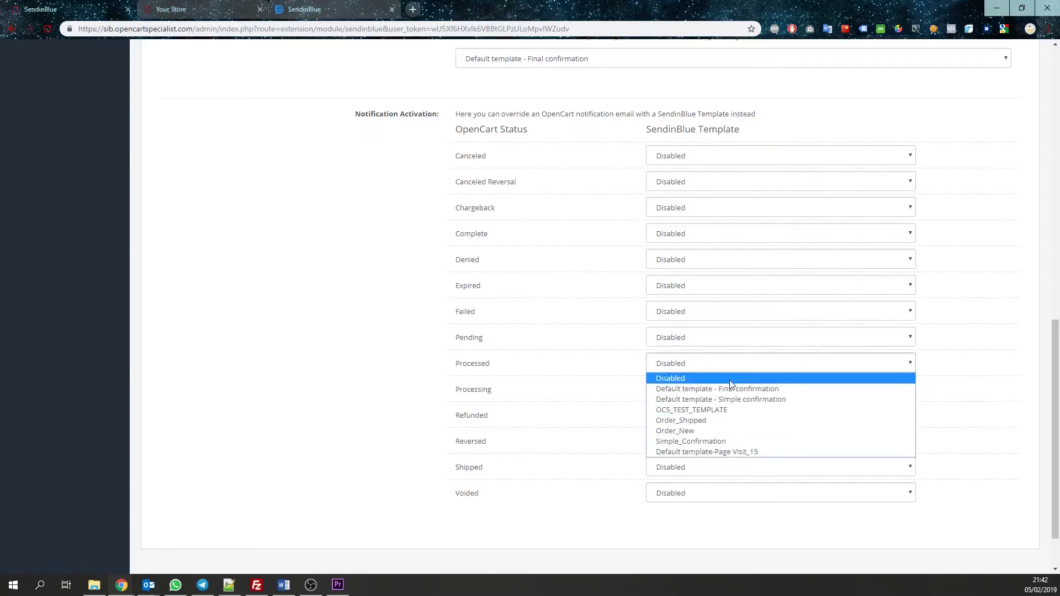
pyautogui.click(1006, 367)
pyautogui.scroll(4, 1005, 367)
pyautogui.scroll(2, 1001, 358)
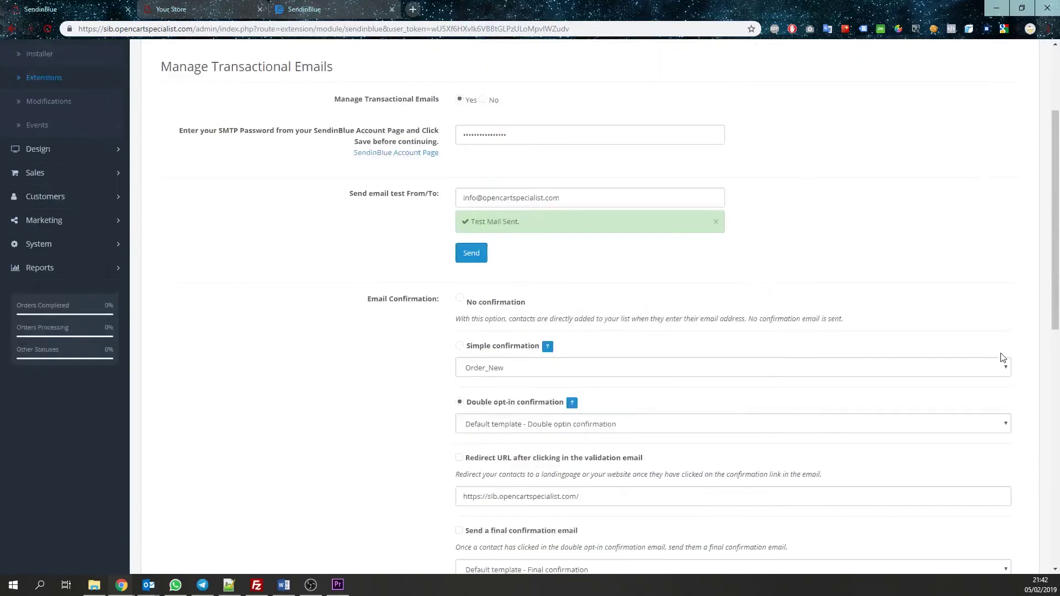
pyautogui.scroll(2, 1002, 358)
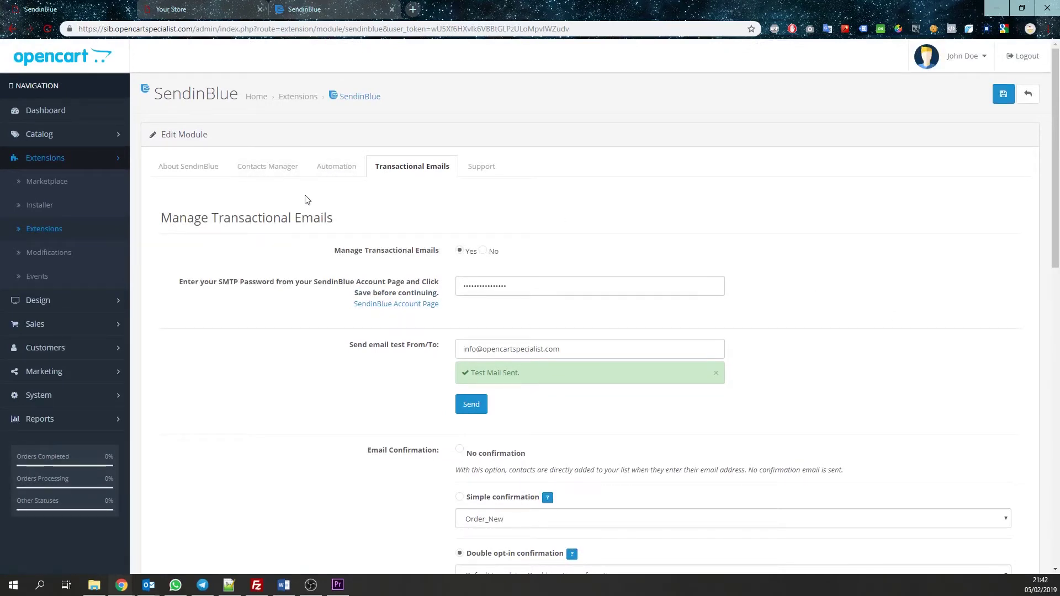
pyautogui.click(470, 169)
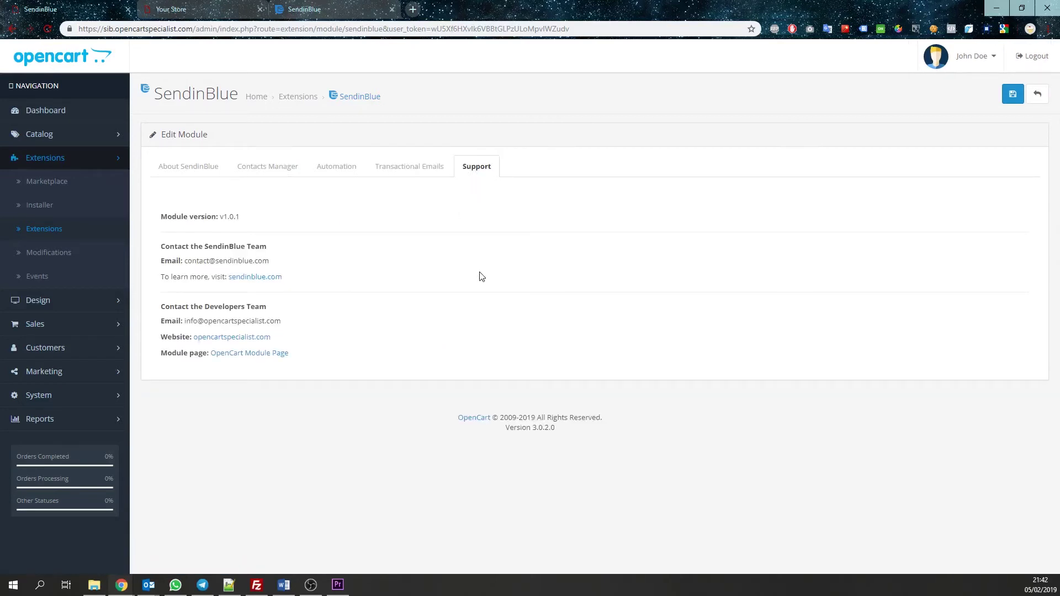